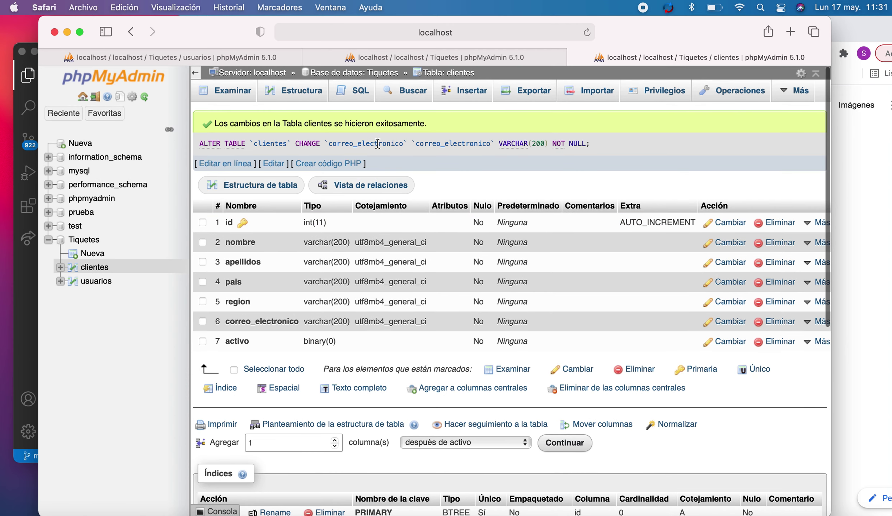
- Open the clientes insert form and enter the client's first name and surname
left_click(467, 92)
left_click(553, 181)
type("pepito")
key("Tab")
type("pere")
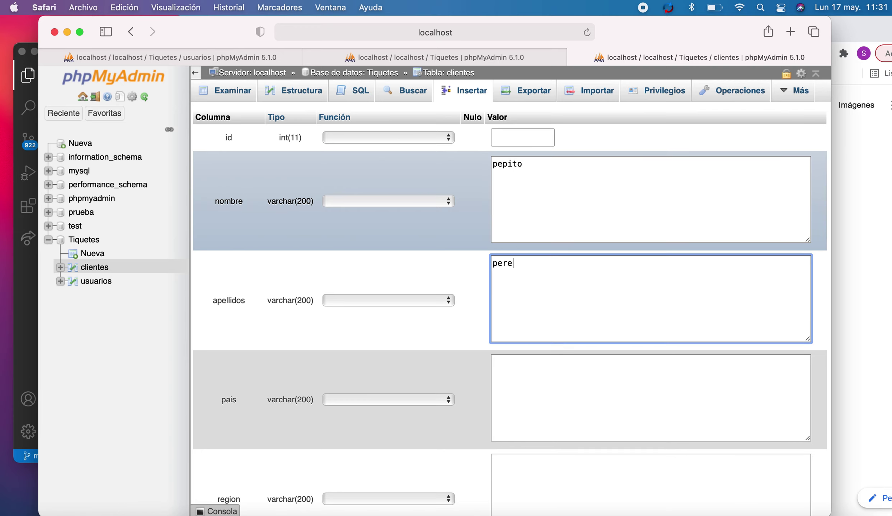
type("z")
- Fill in country Chile, region Valparaíso, the e-mail and activo 1, then submit the row
left_click(568, 374)
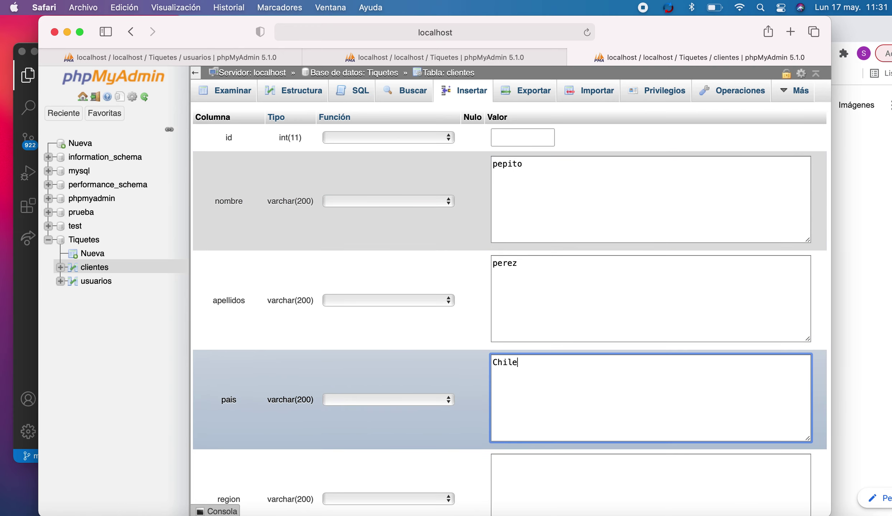
scroll(564, 359, "down", 5)
left_click(561, 323)
type("Valapar")
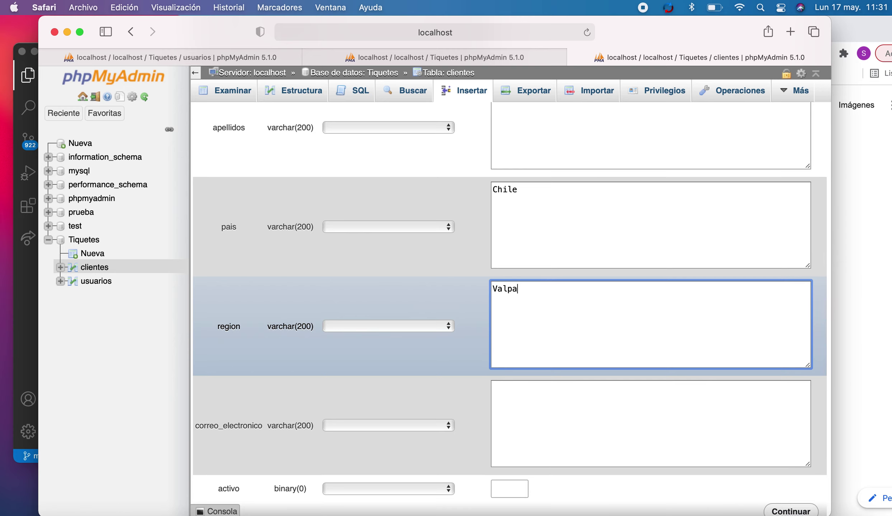
left_click(593, 414)
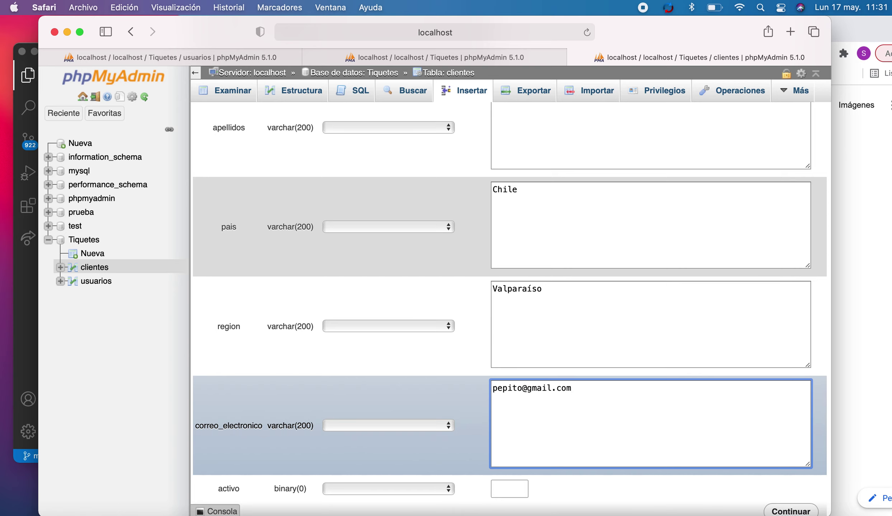
scroll(565, 461, "down", 3)
left_click(511, 419)
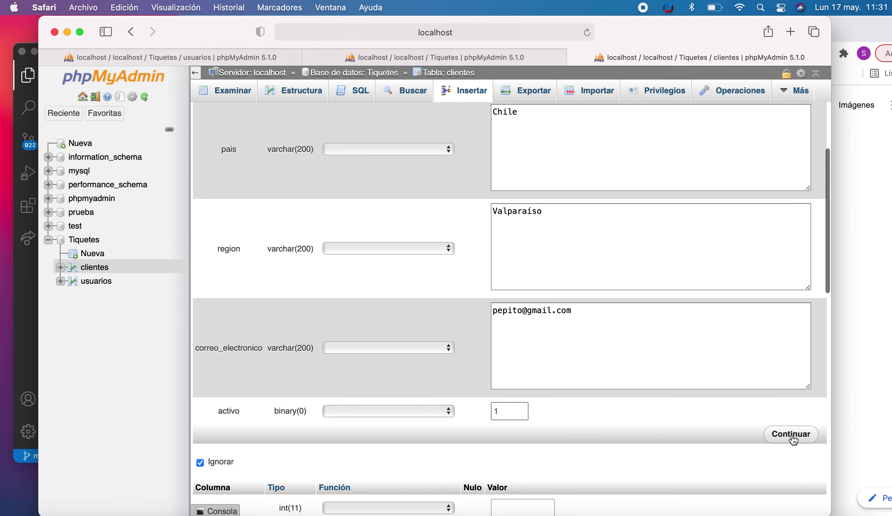
left_click(791, 435)
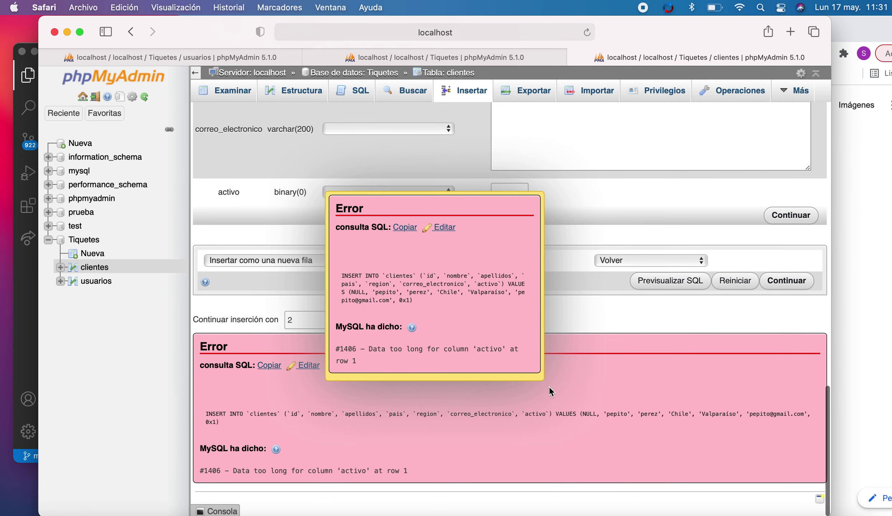
- Dismiss the #1406 error popup and resubmit the same filled clientes row
scroll(579, 184, "up", 8)
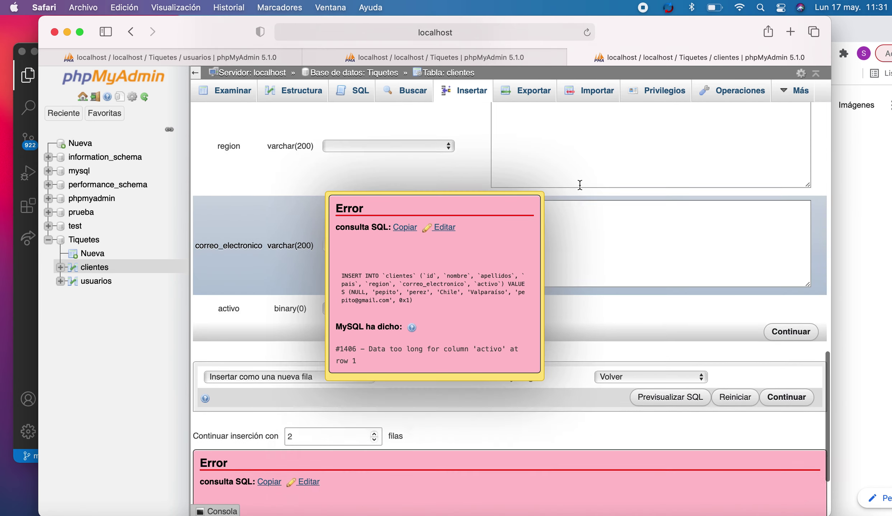
scroll(579, 185, "down", 5)
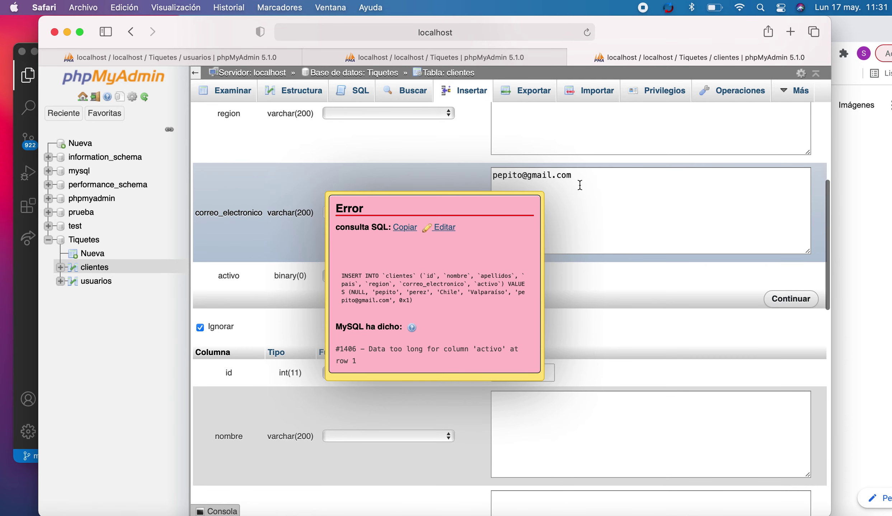
scroll(579, 186, "down", 3)
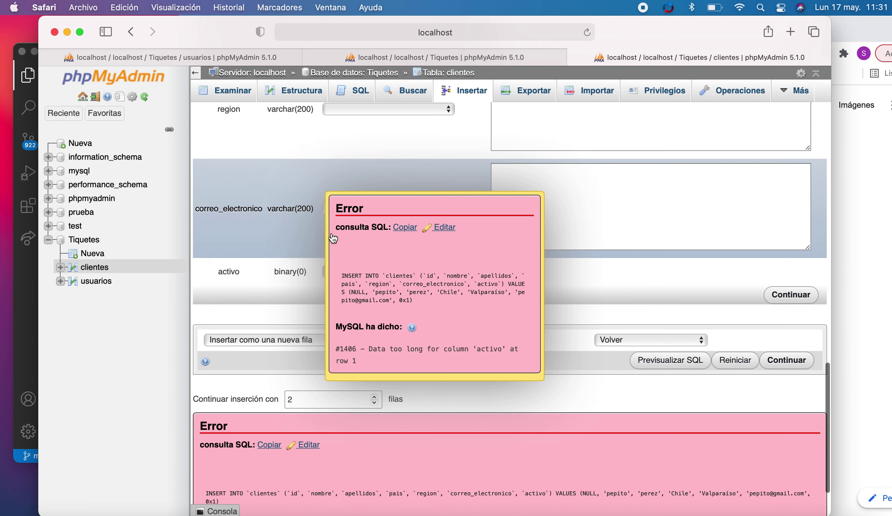
left_click_drag(340, 208, 607, 171)
left_click(564, 240)
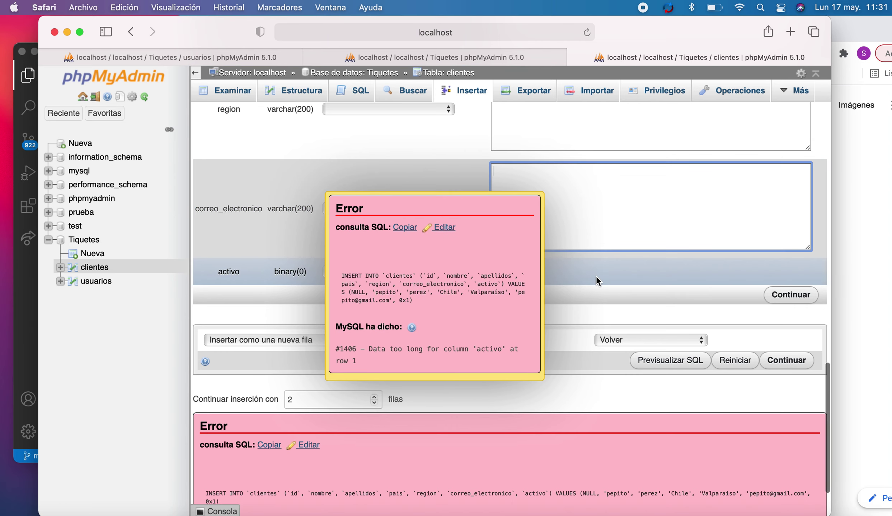
scroll(595, 280, "down", 3)
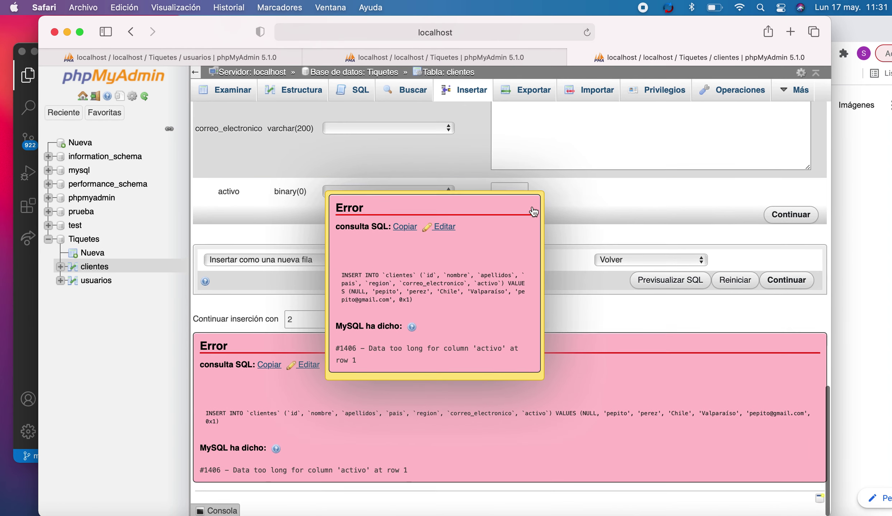
left_click(533, 209)
scroll(524, 210, "up", 15)
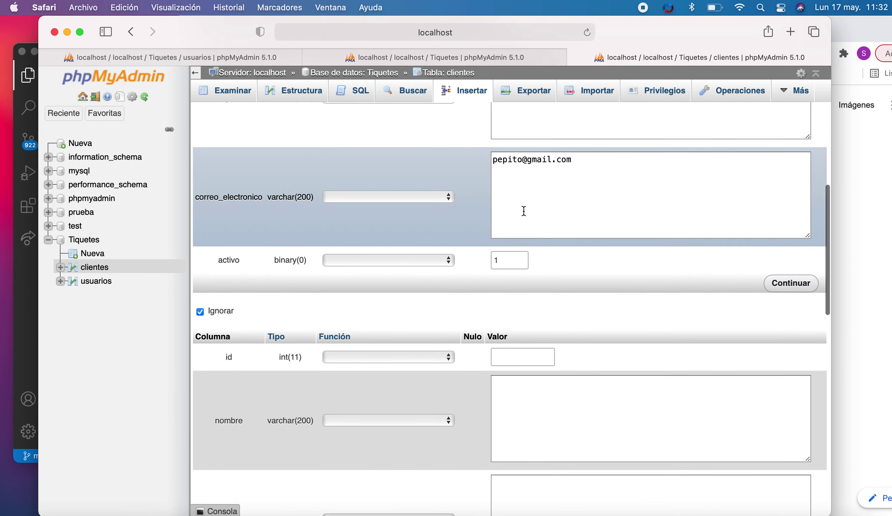
scroll(523, 211, "down", 4)
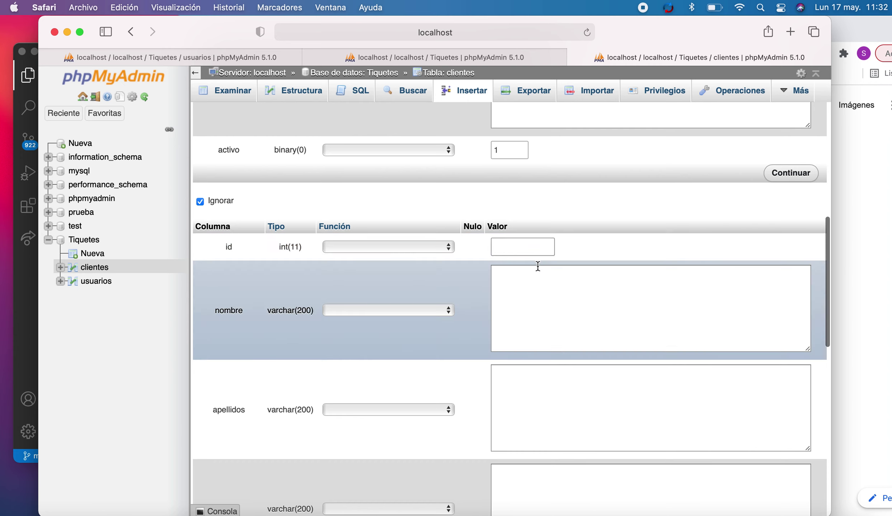
left_click(791, 174)
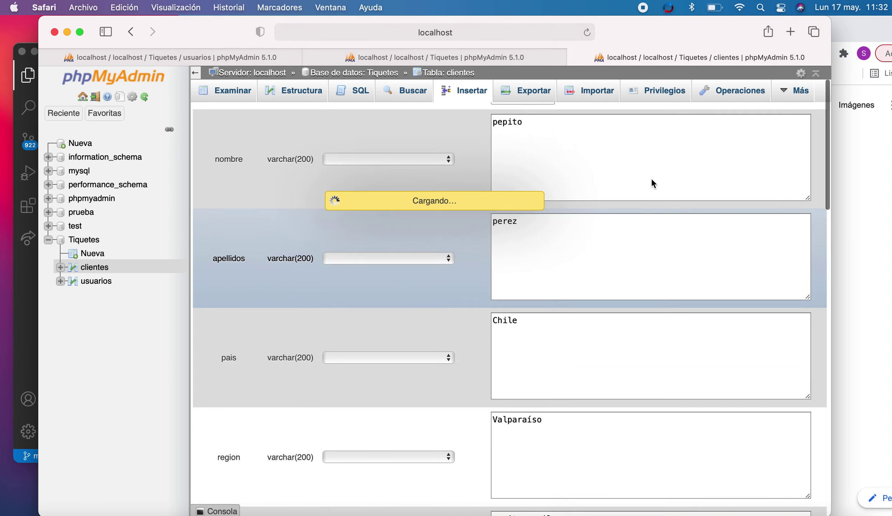
- Dismiss the error, reopen the clientes insert form, and enter the client's first name and surname
left_click(412, 219)
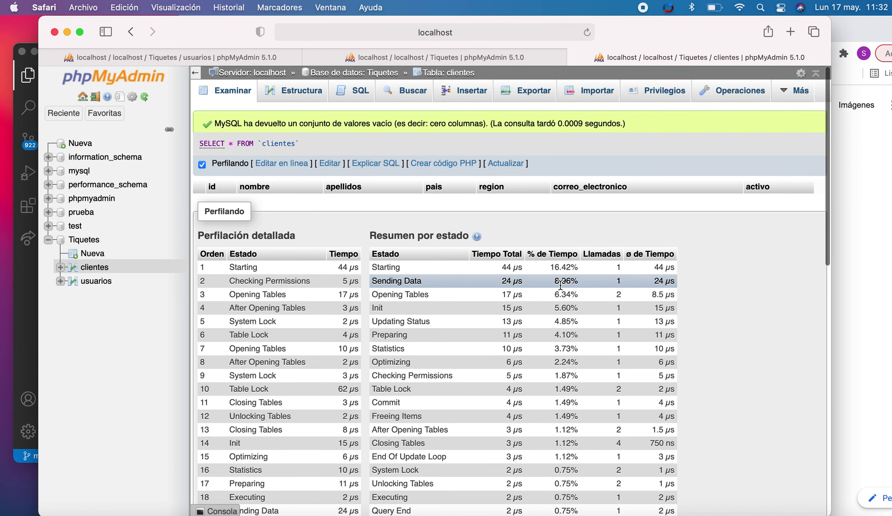
scroll(560, 285, "down", 10)
scroll(560, 285, "up", 15)
left_click(461, 96)
left_click(539, 183)
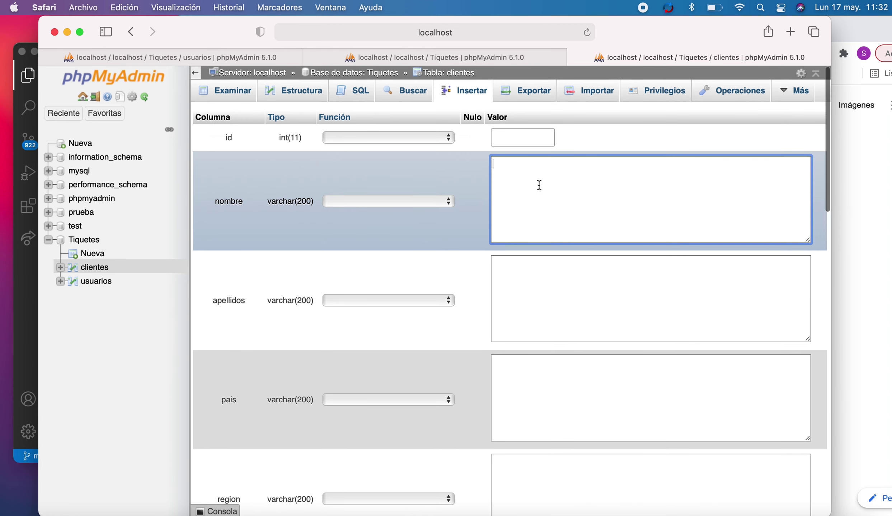
key("Tab")
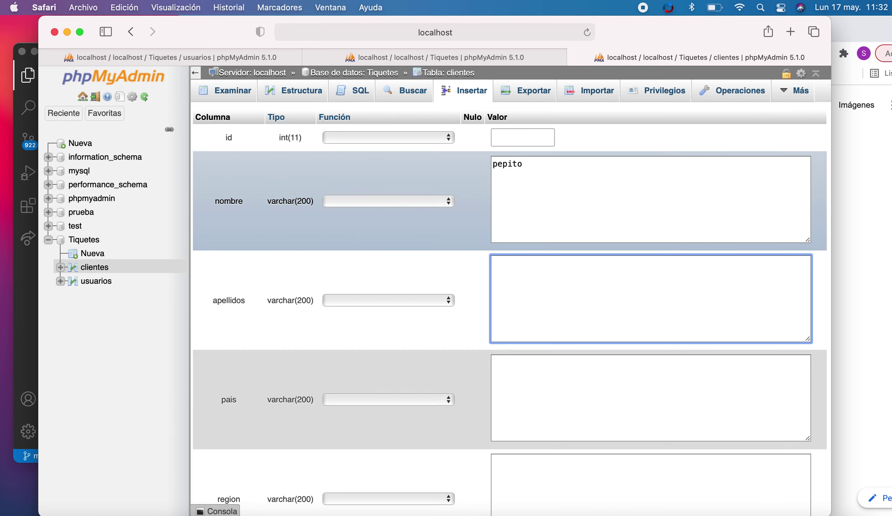
type("perez")
- Insert the row with Chile, Valparaíso and activo left empty, then view the clientes table structure
left_click(581, 383)
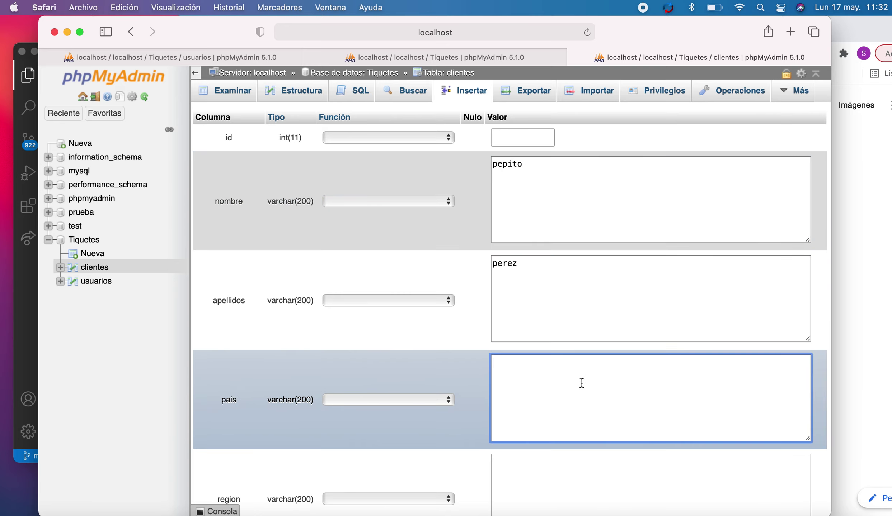
scroll(581, 246, "down", 7)
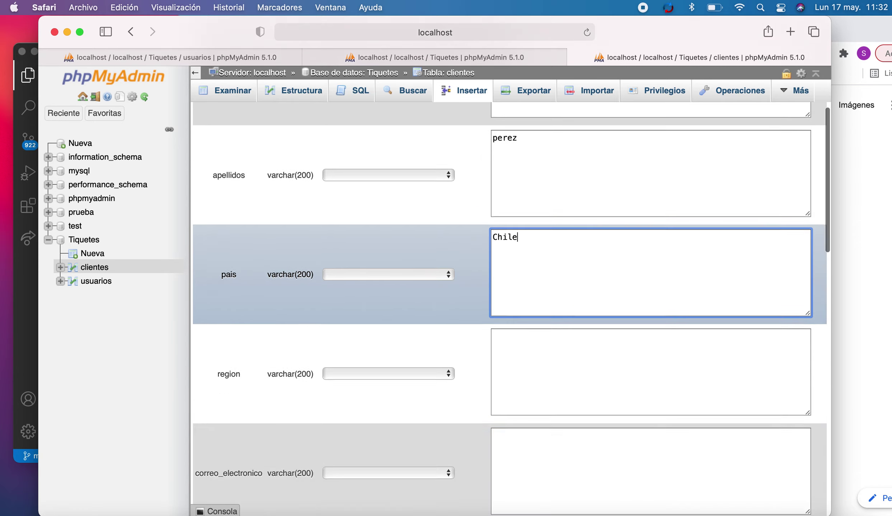
left_click(583, 247)
type("Valparaíso")
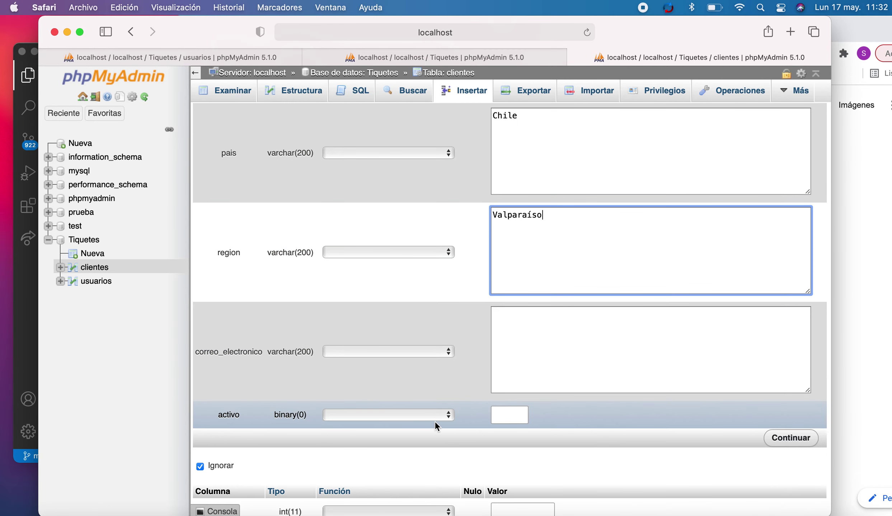
left_click(436, 417)
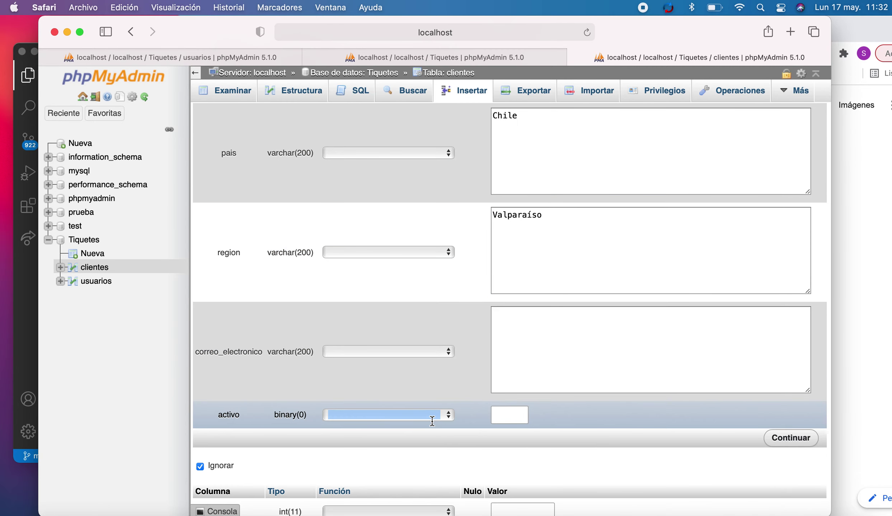
left_click(443, 414)
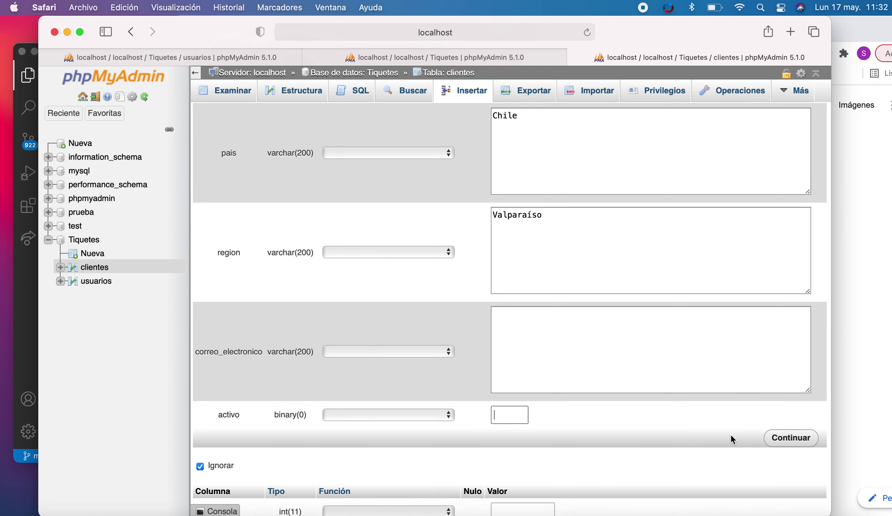
left_click(777, 439)
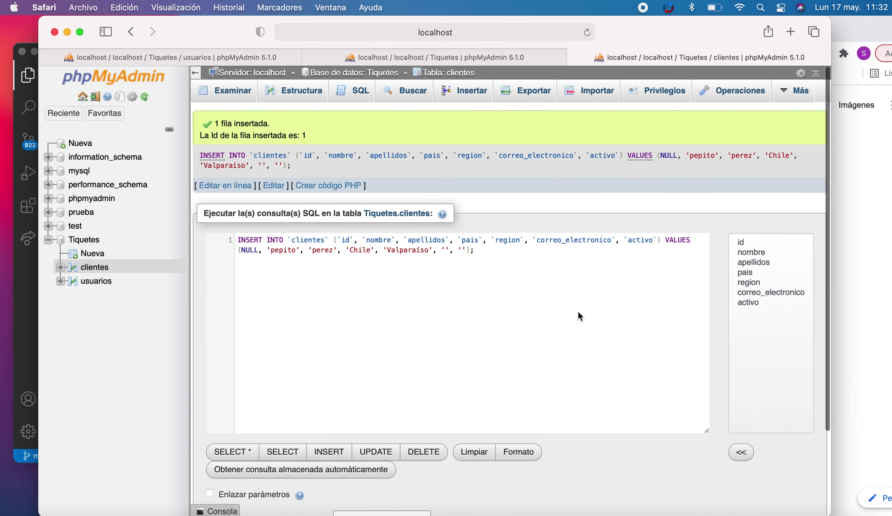
scroll(576, 310, "down", 1)
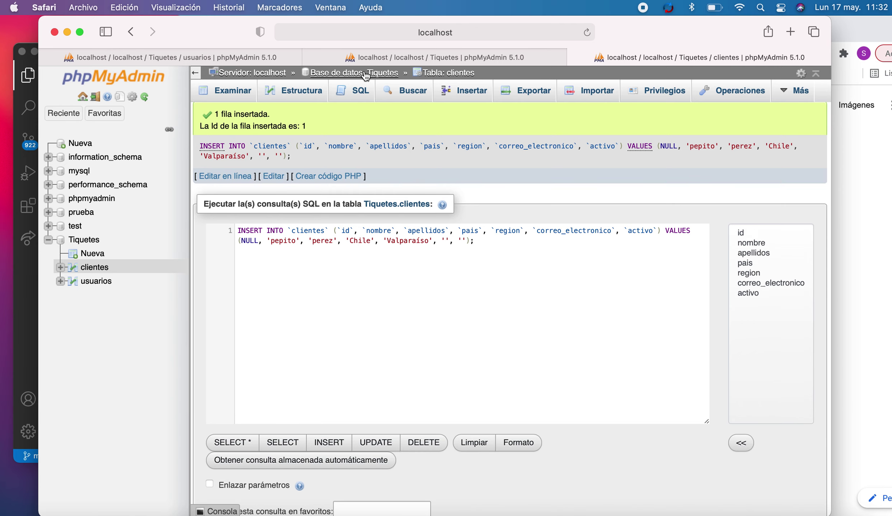
left_click(441, 73)
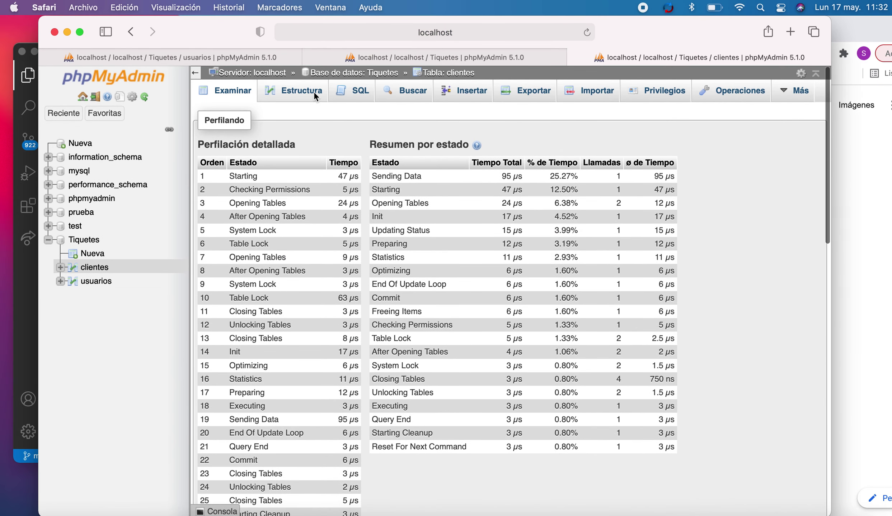
left_click(314, 91)
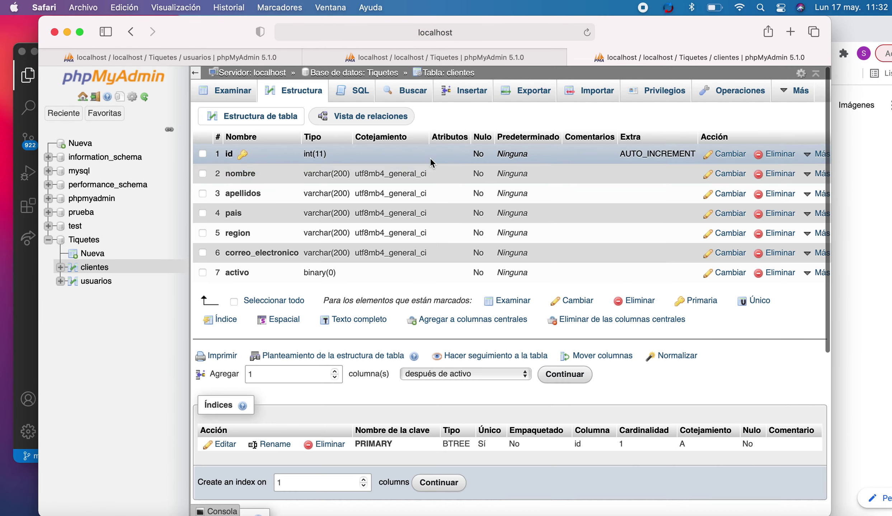
right_click(448, 231)
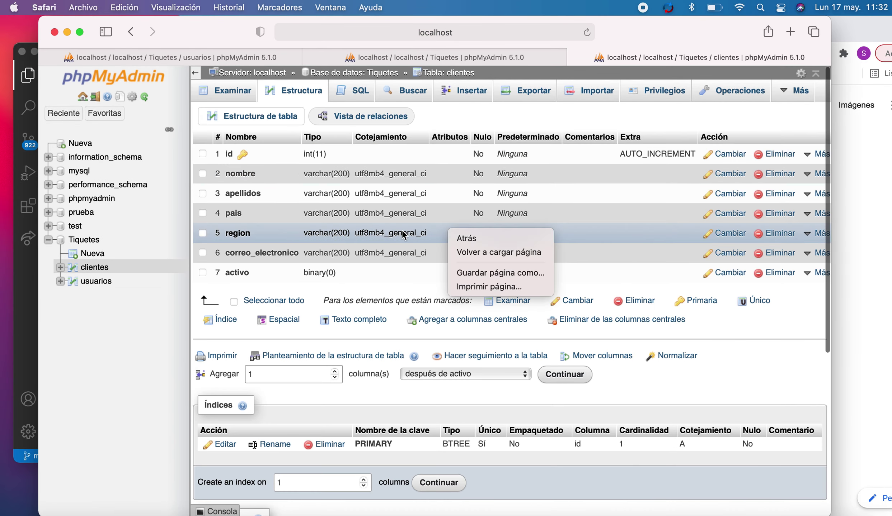
left_click(659, 292)
left_click(730, 273)
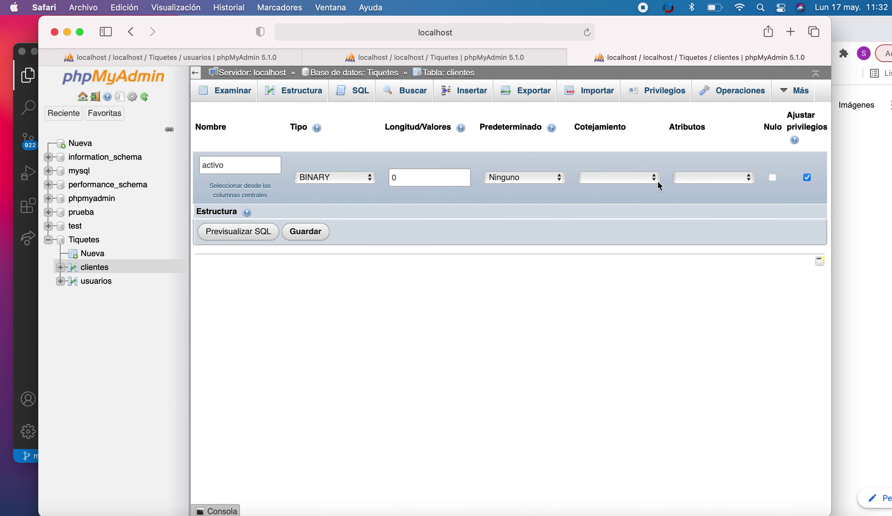
scroll(657, 182, "right", 5)
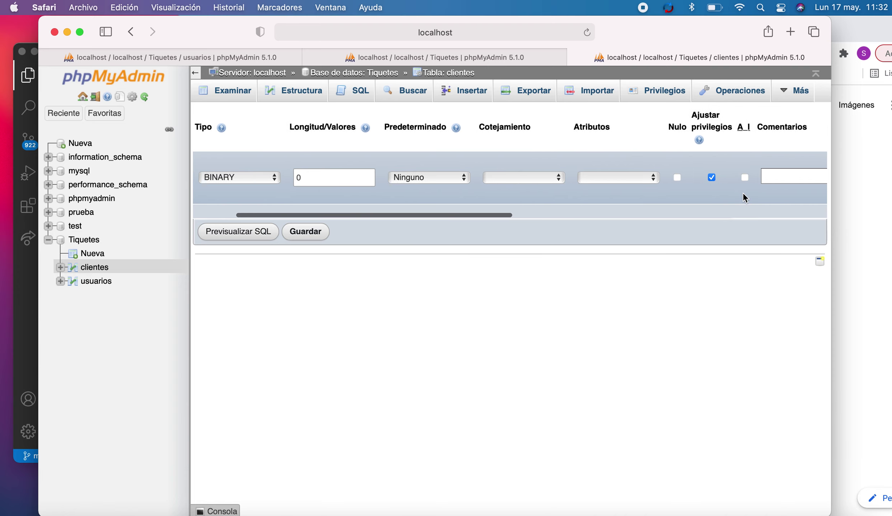
scroll(736, 181, "right", 10)
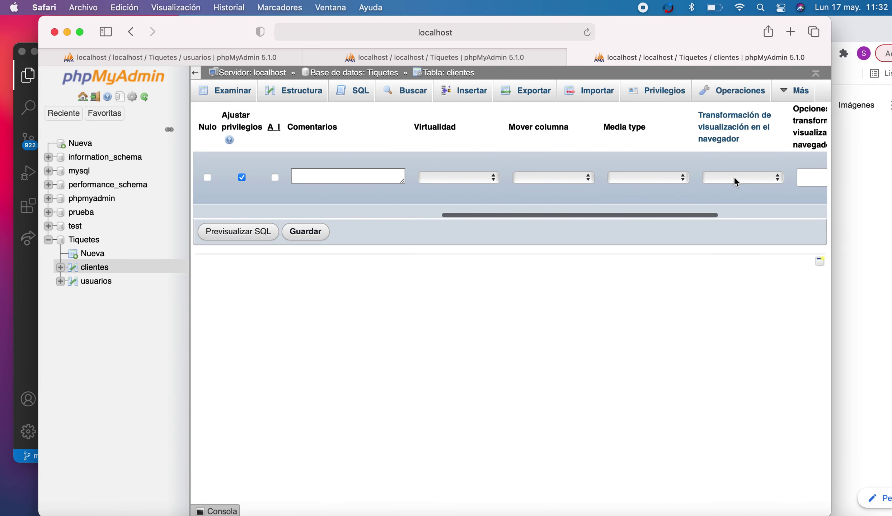
scroll(734, 176, "right", 5)
scroll(733, 176, "left", 15)
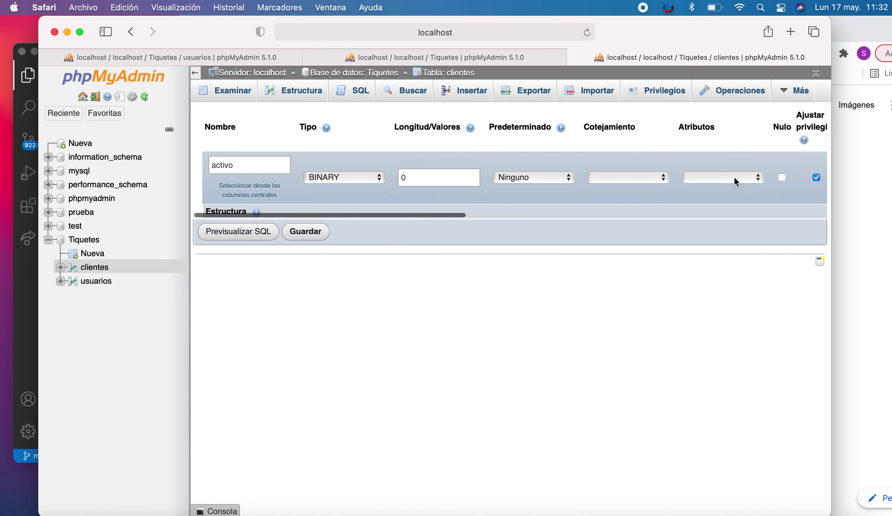
scroll(734, 177, "right", 1)
double_click(422, 183)
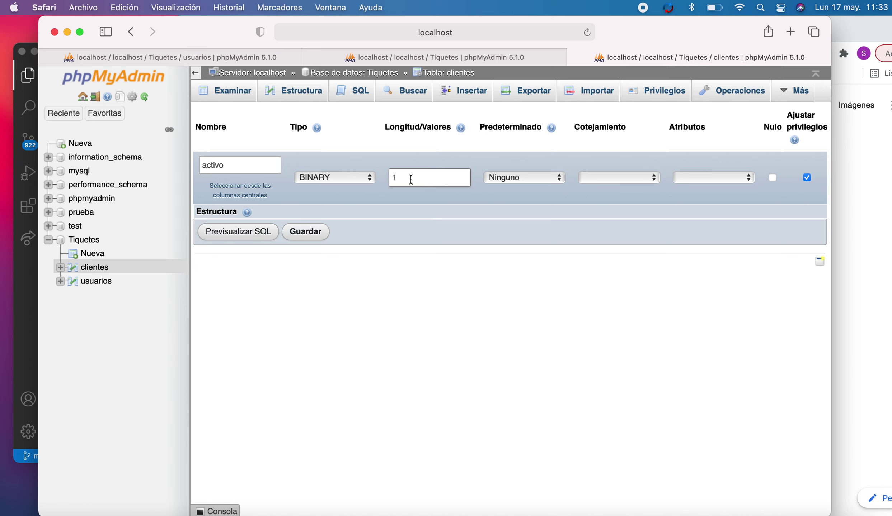
mouse_move(462, 130)
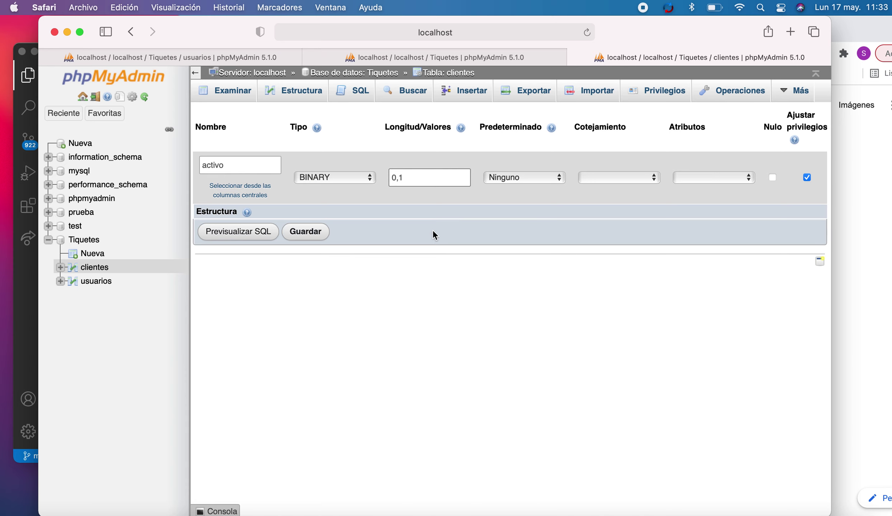
left_click(306, 236)
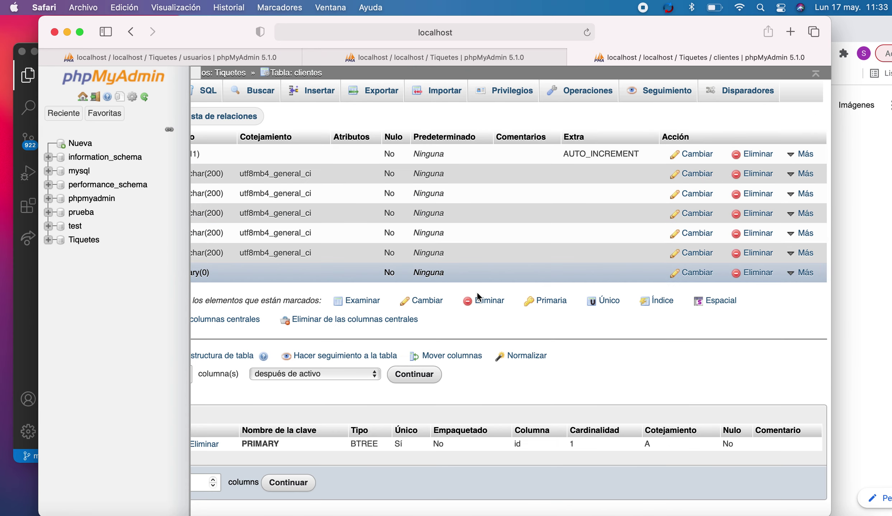
scroll(445, 204, "down", 1)
scroll(427, 161, "up", 1)
scroll(533, 287, "down", 7)
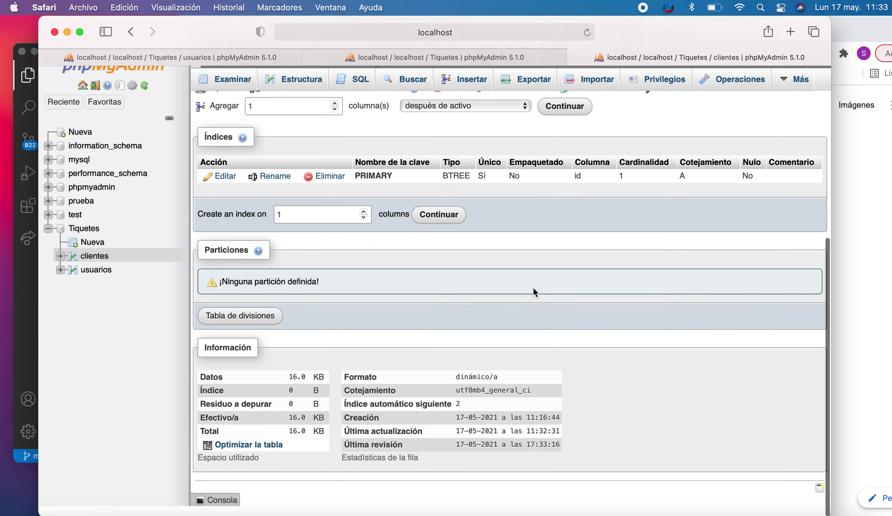
scroll(323, 222, "up", 4)
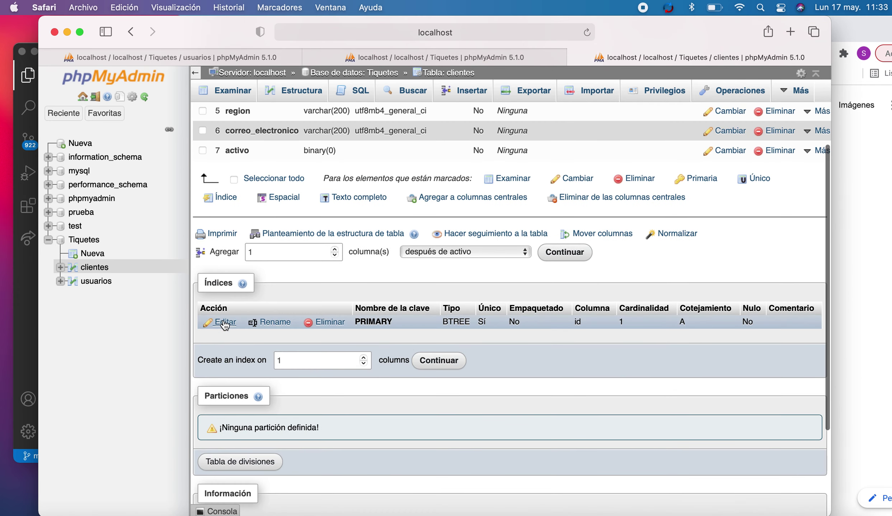
left_click(225, 323)
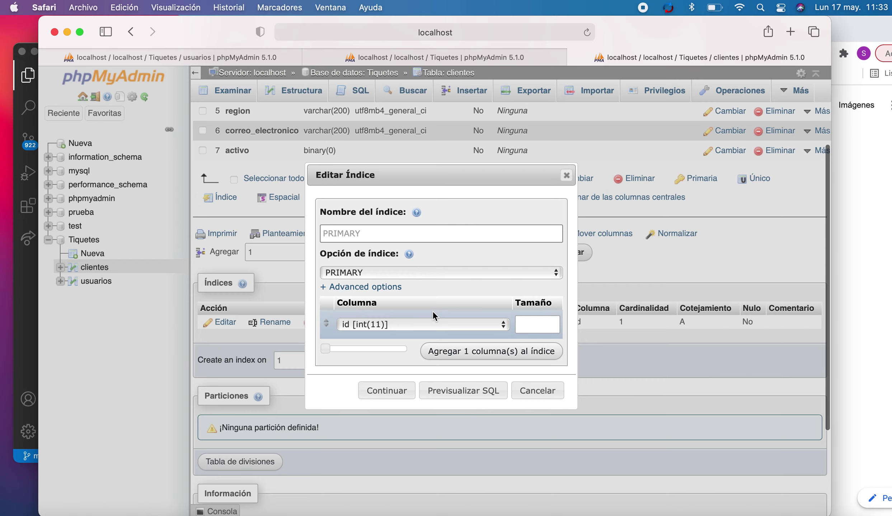
left_click(567, 176)
scroll(445, 226, "down", 4)
scroll(445, 227, "up", 7)
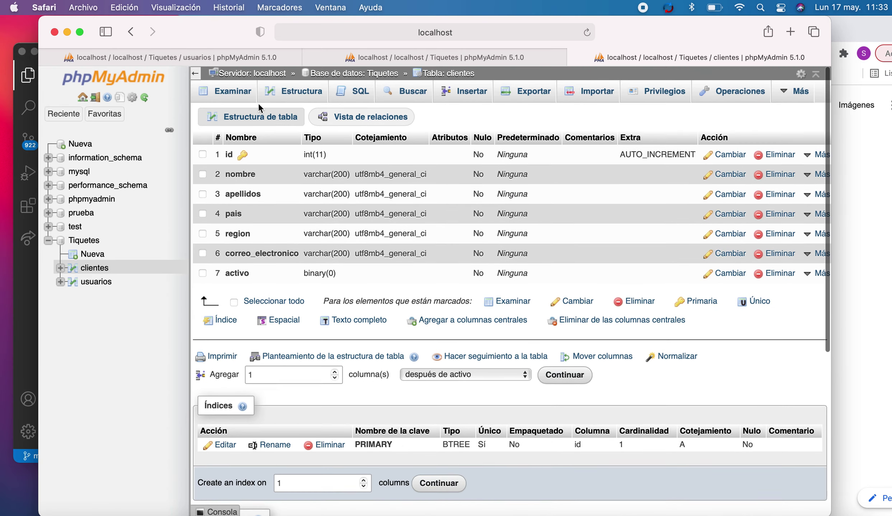
left_click(236, 91)
scroll(433, 283, "down", 15)
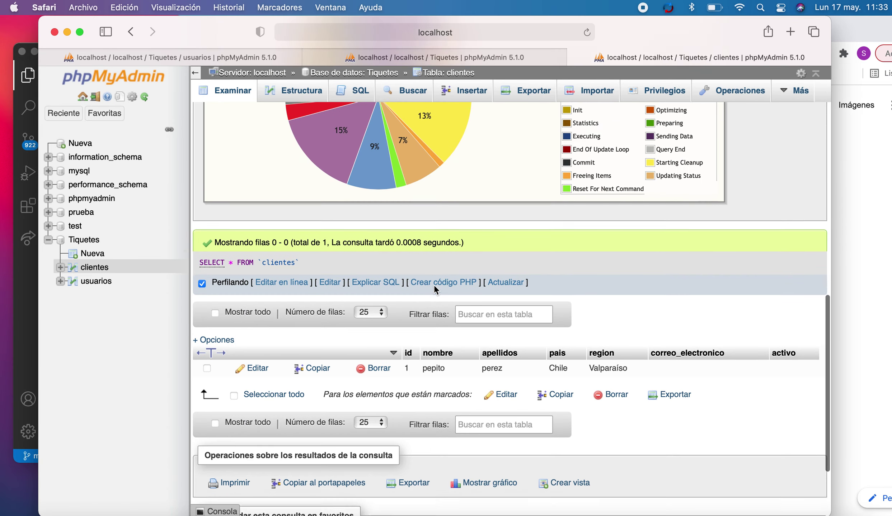
left_click(253, 317)
triple_click(543, 324)
scroll(544, 324, "down", 6)
left_click(512, 366)
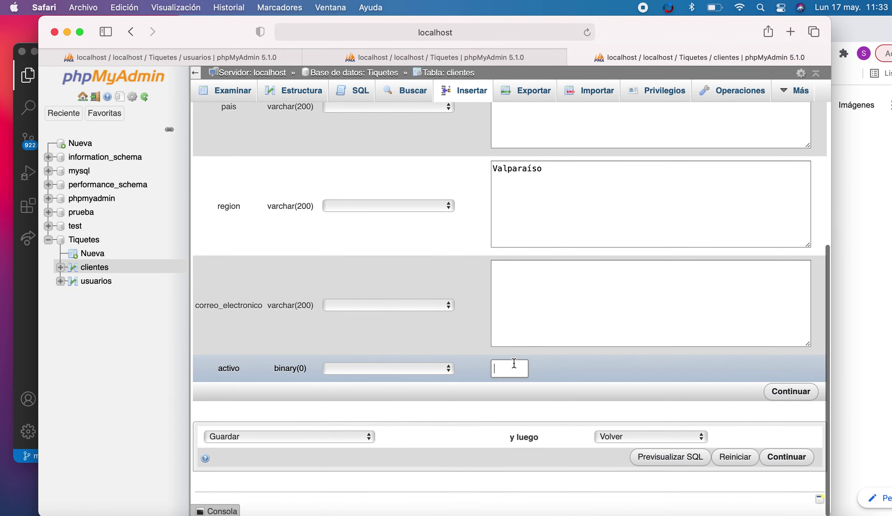
type("1")
left_click(800, 393)
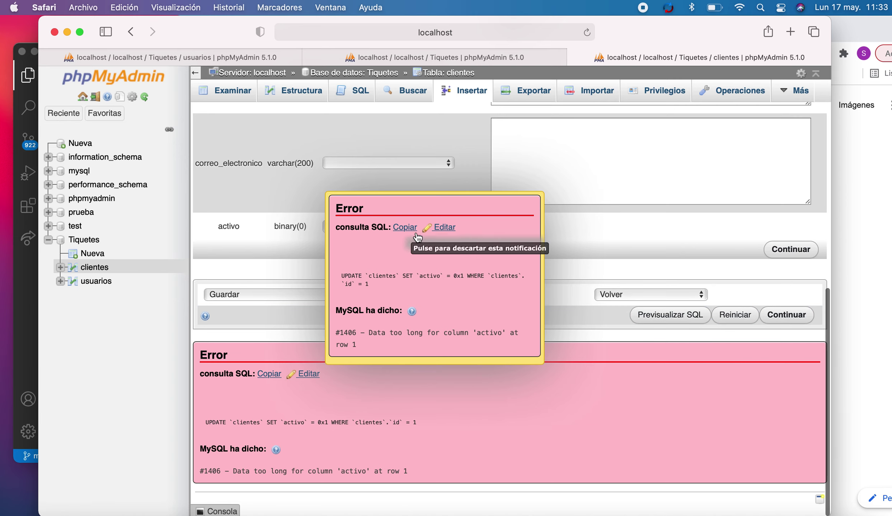
left_click(440, 231)
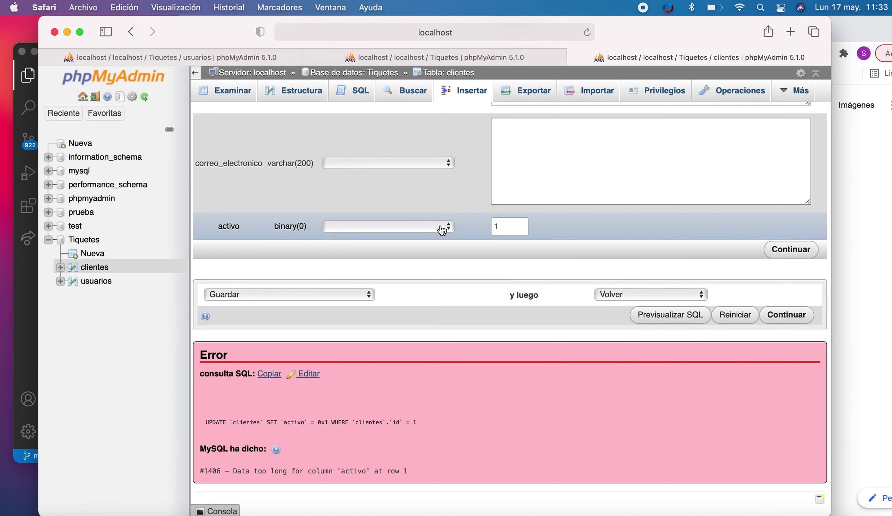
scroll(626, 238, "up", 5)
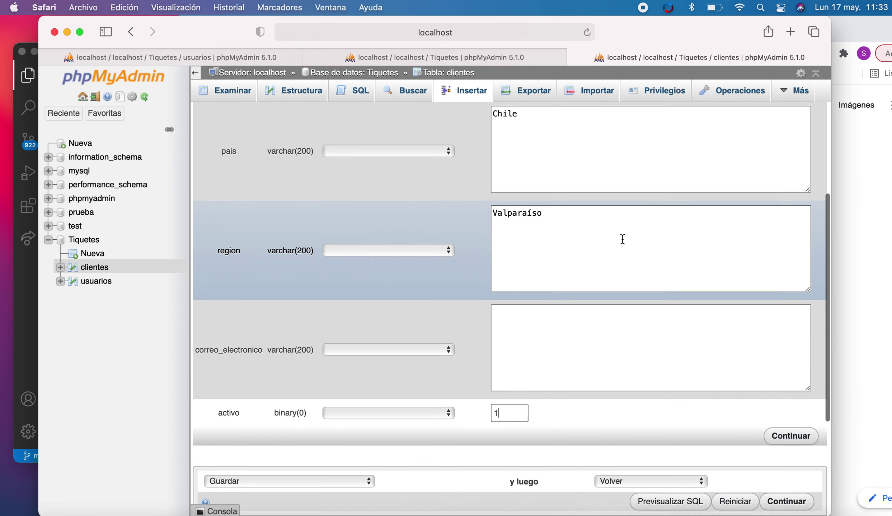
scroll(622, 239, "down", 1)
left_click(559, 339)
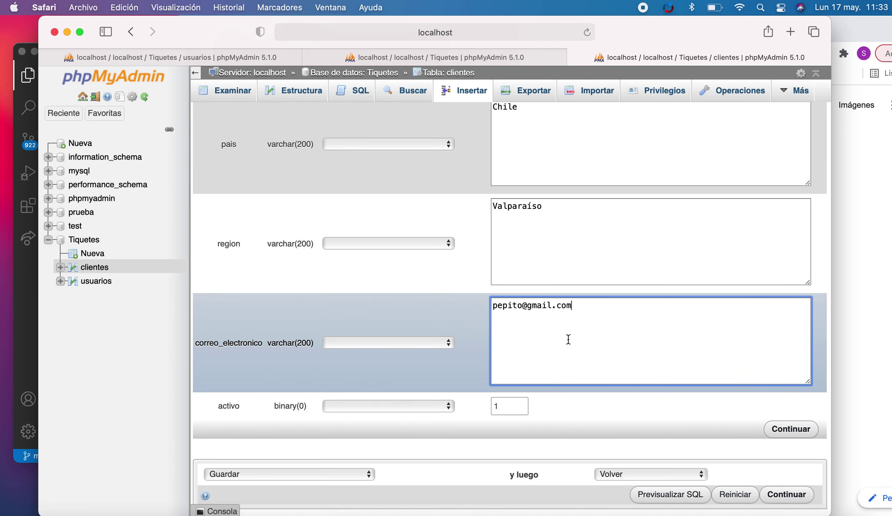
left_click(791, 430)
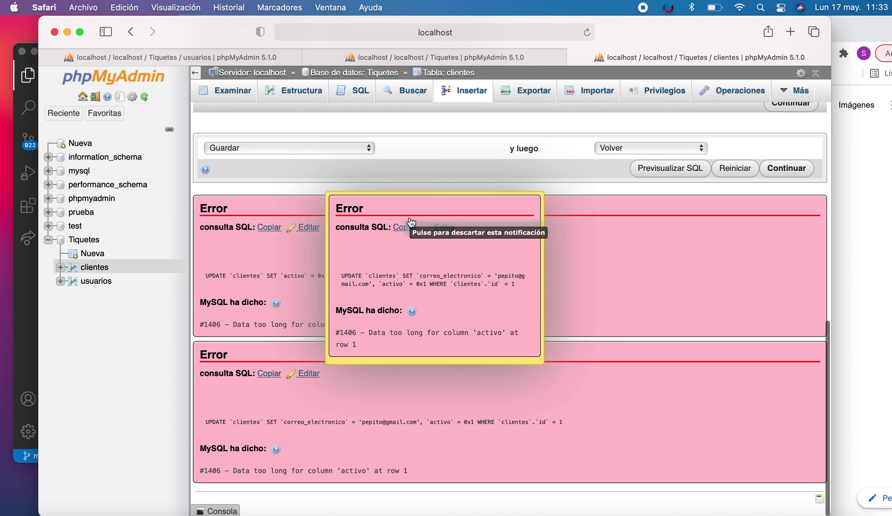
left_click(441, 228)
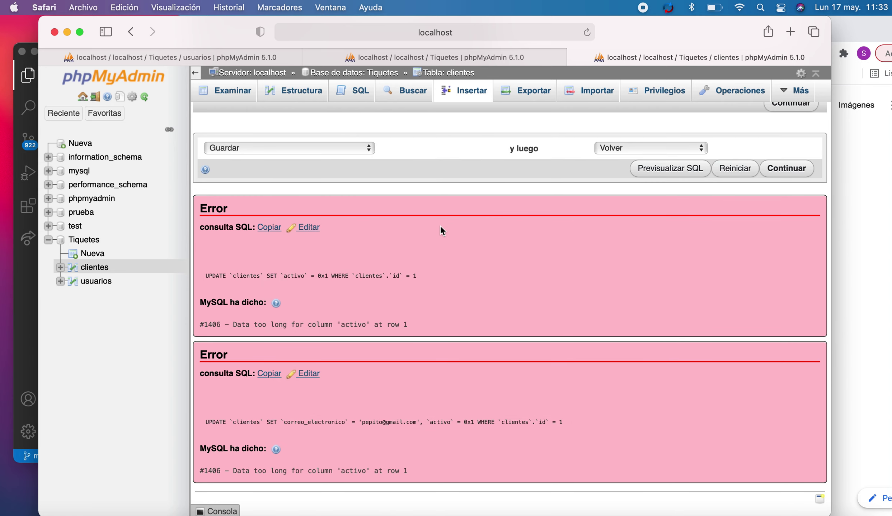
left_click(313, 92)
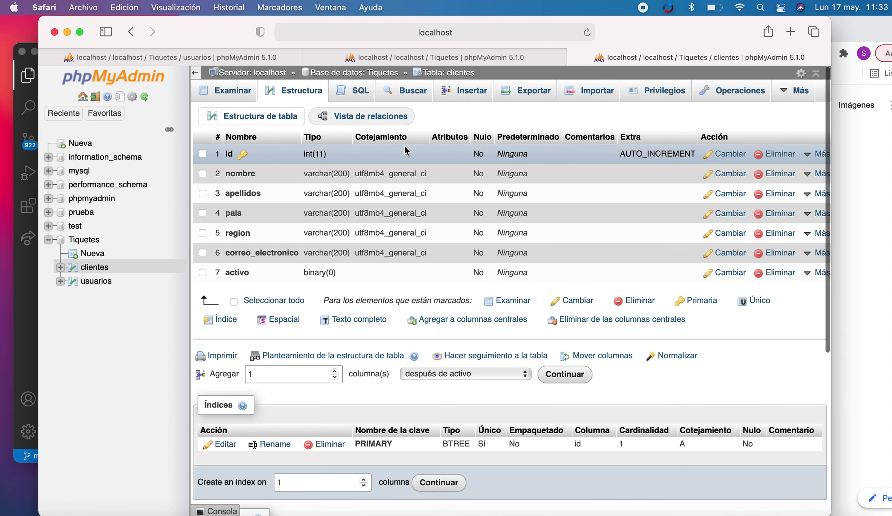
- Change the activo column's length to 20 and save, then browse the clientes rows
left_click(730, 273)
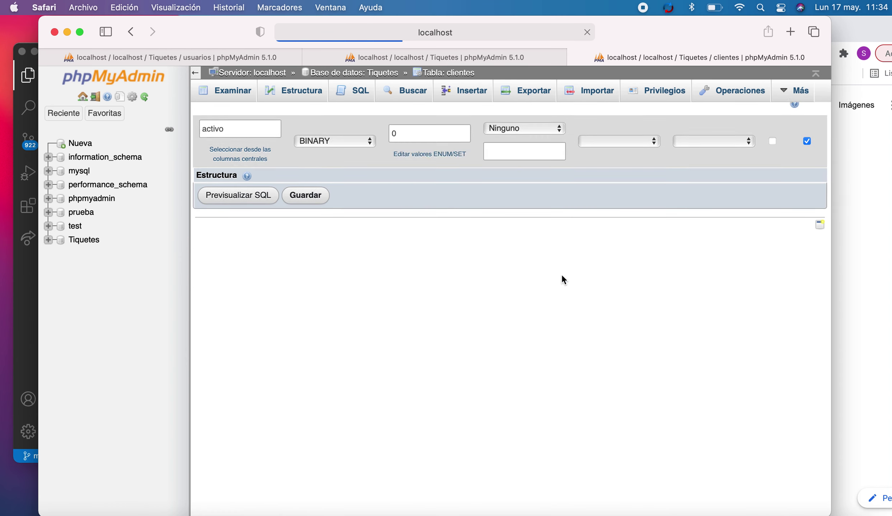
double_click(410, 186)
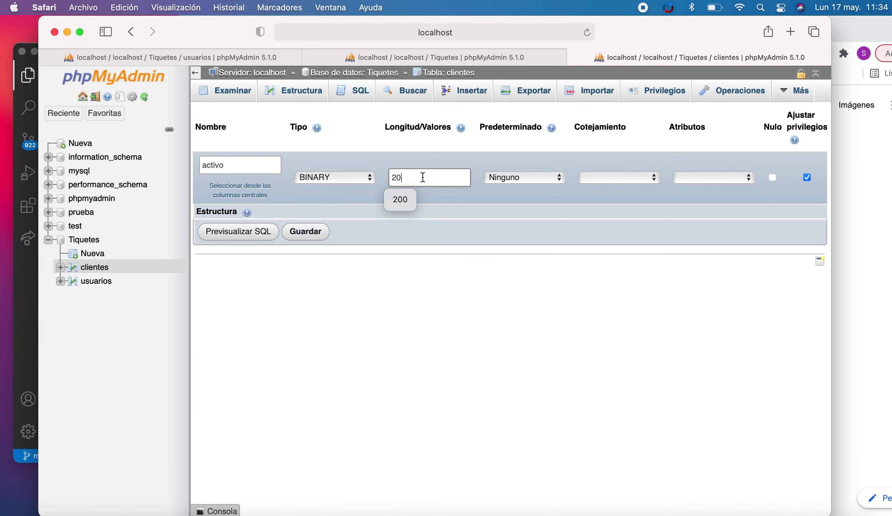
left_click(318, 237)
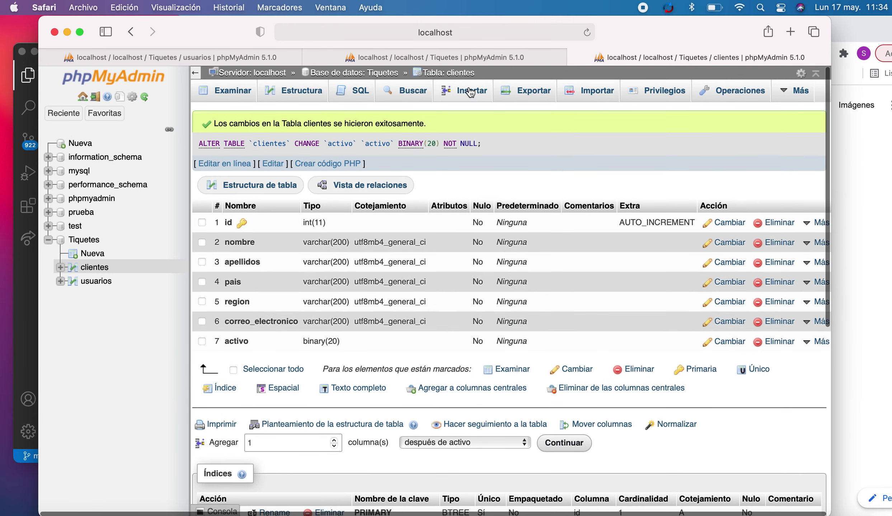
left_click(471, 92)
left_click(239, 100)
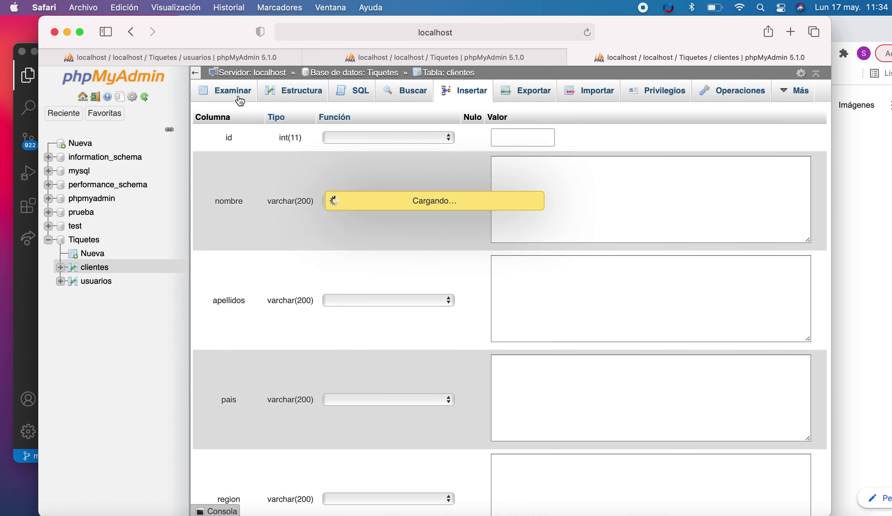
- Edit the test client's row to set activo to 1, then return to the clientes structure
scroll(467, 290, "down", 15)
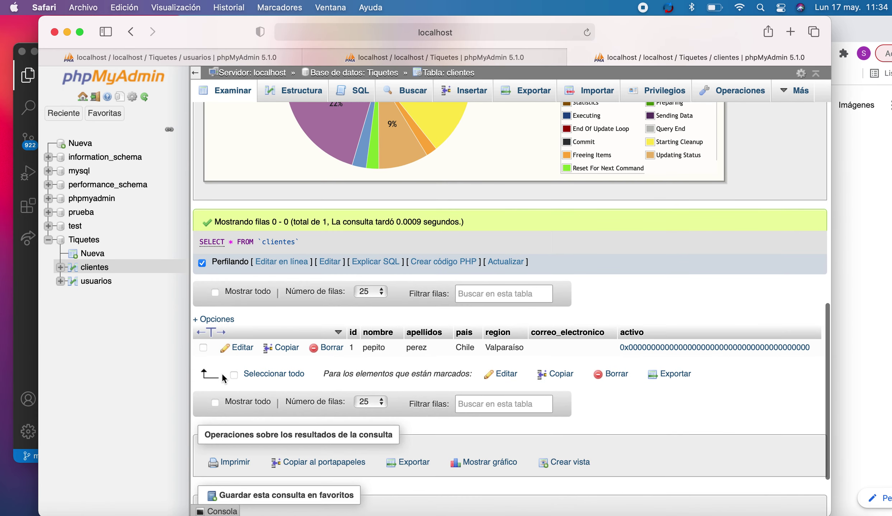
left_click(237, 347)
scroll(594, 324, "down", 8)
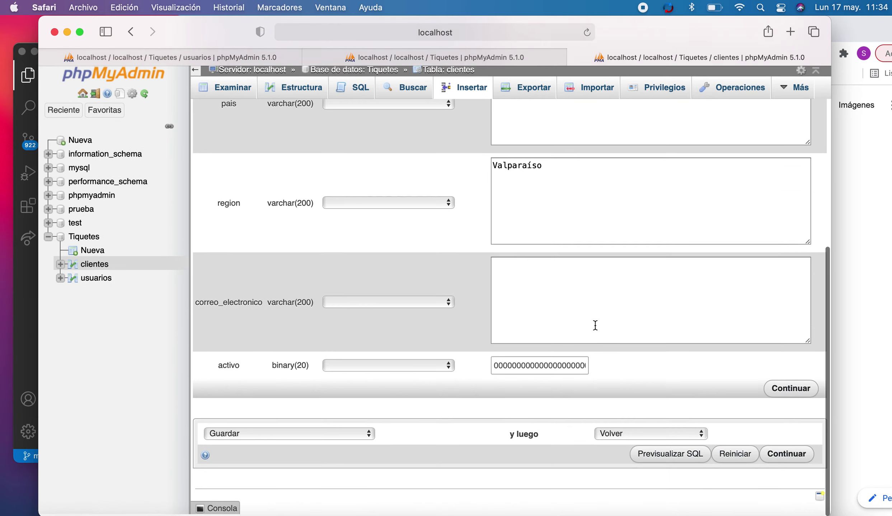
double_click(567, 367)
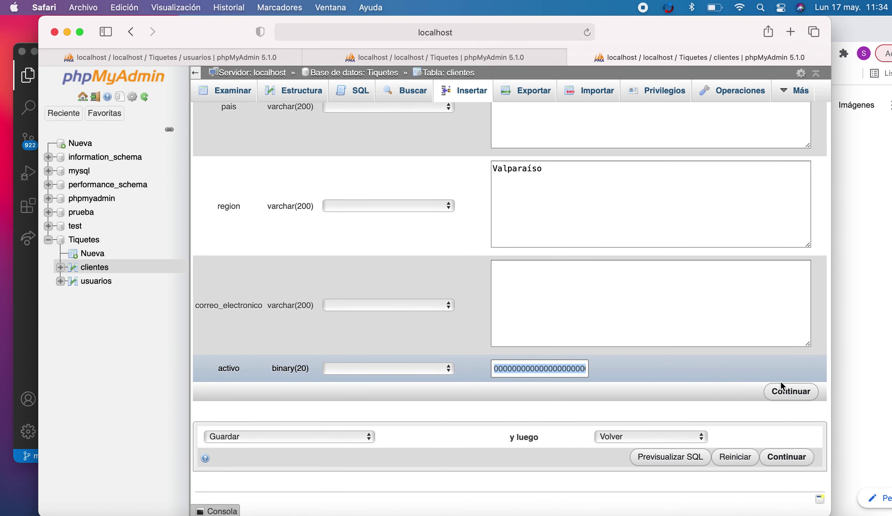
key("BackSpace")
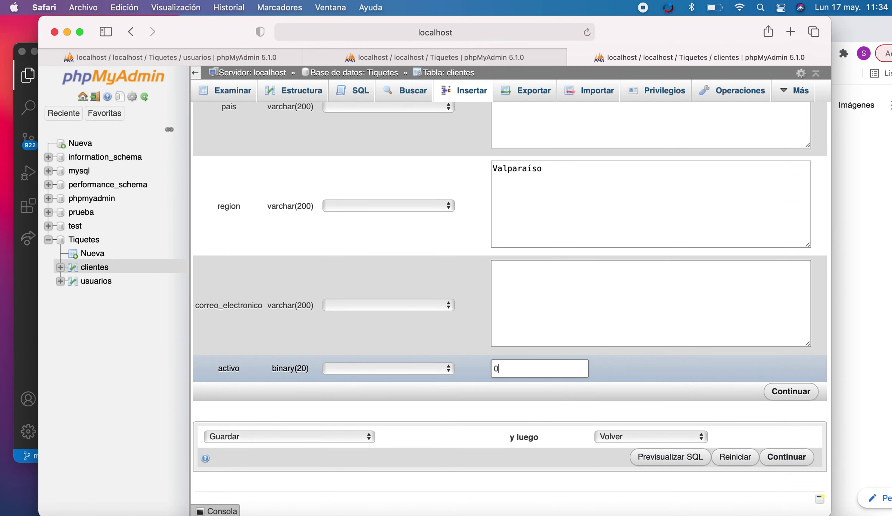
type("1")
left_click(778, 392)
scroll(576, 329, "down", 15)
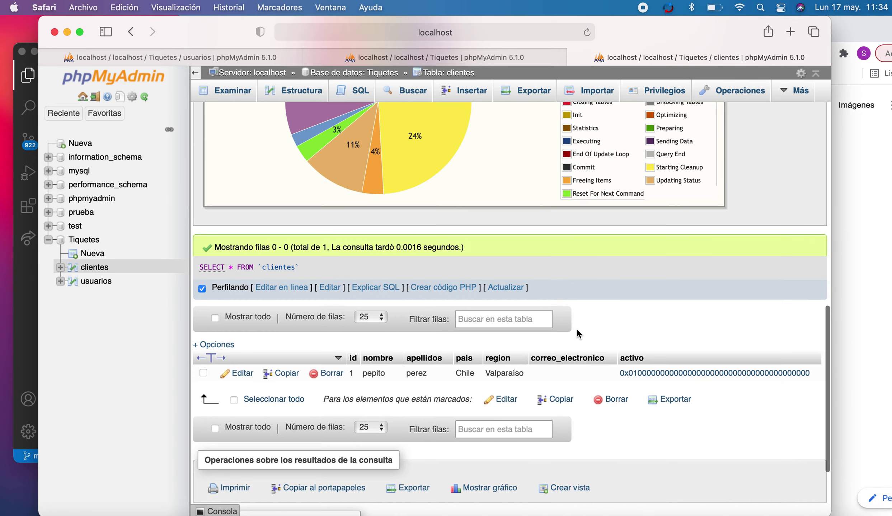
scroll(627, 279, "up", 15)
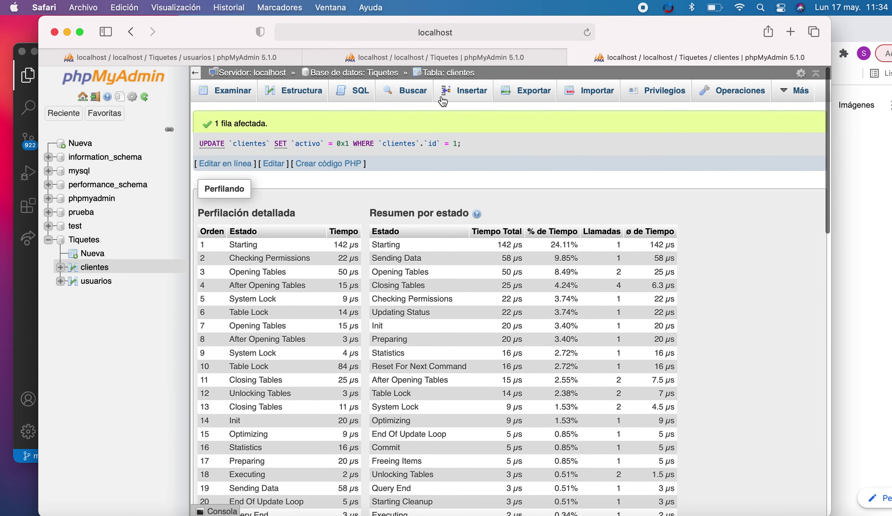
left_click(295, 91)
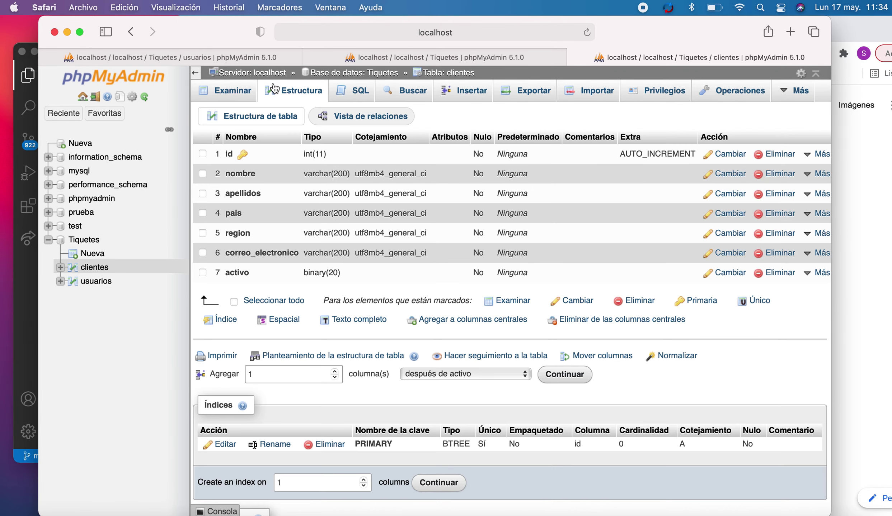
left_click(725, 274)
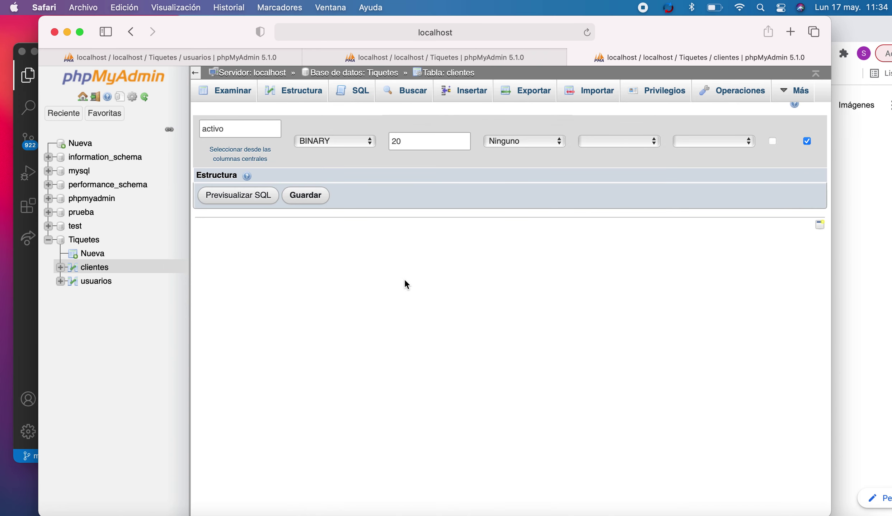
left_click(304, 233)
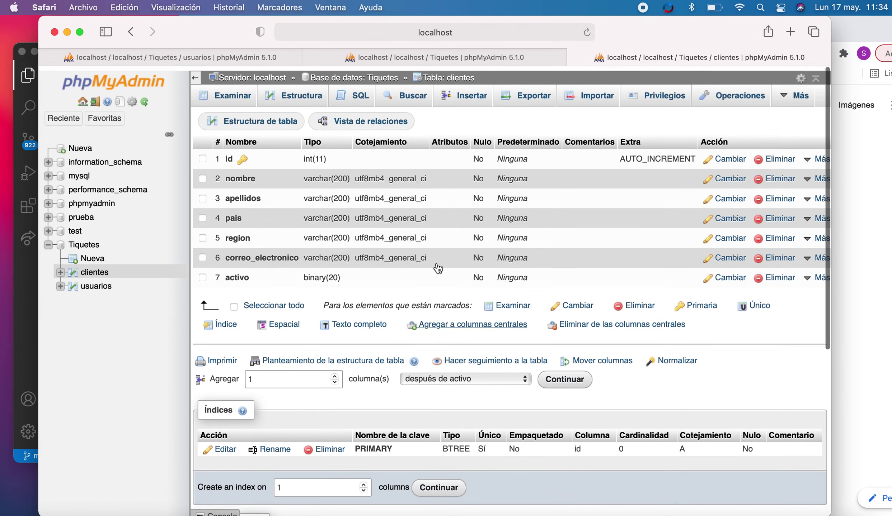
left_click(248, 91)
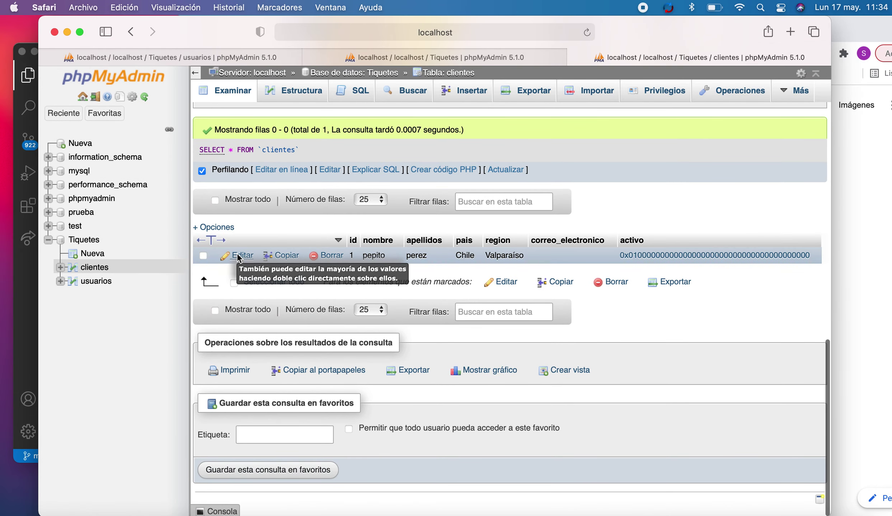
left_click(239, 256)
scroll(534, 363, "down", 8)
scroll(535, 363, "up", 1)
double_click(531, 368)
left_click(532, 369)
double_click(531, 369)
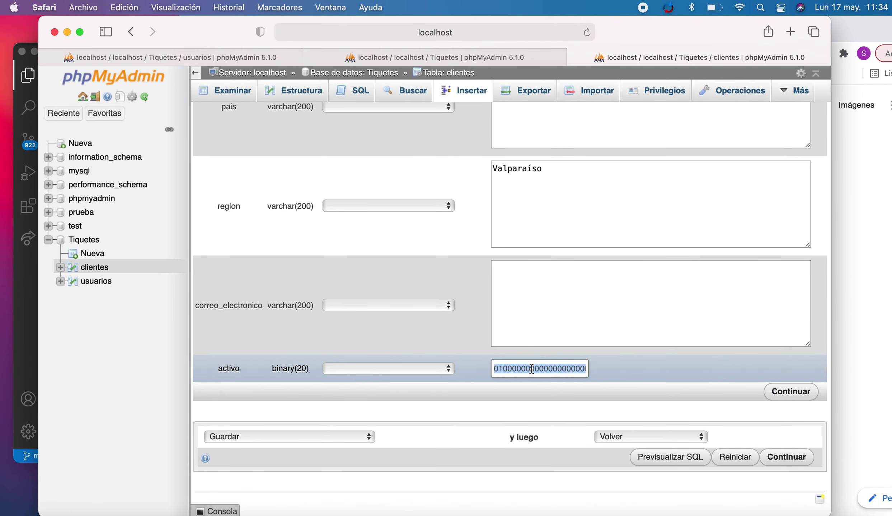
type("1")
key("Return")
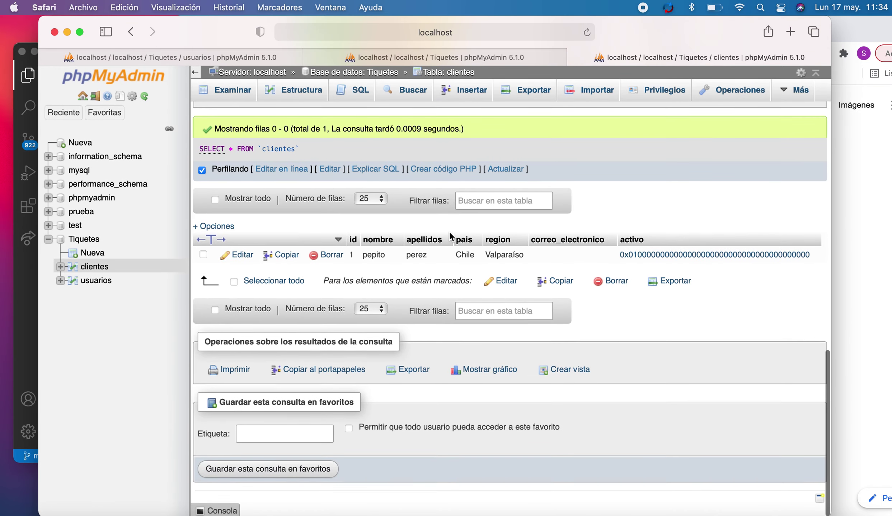
double_click(644, 259)
left_click(667, 340)
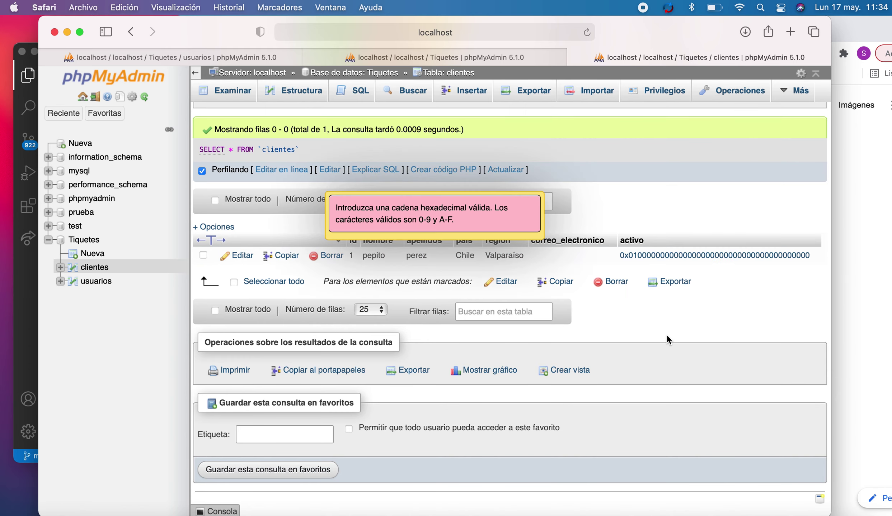
left_click(241, 255)
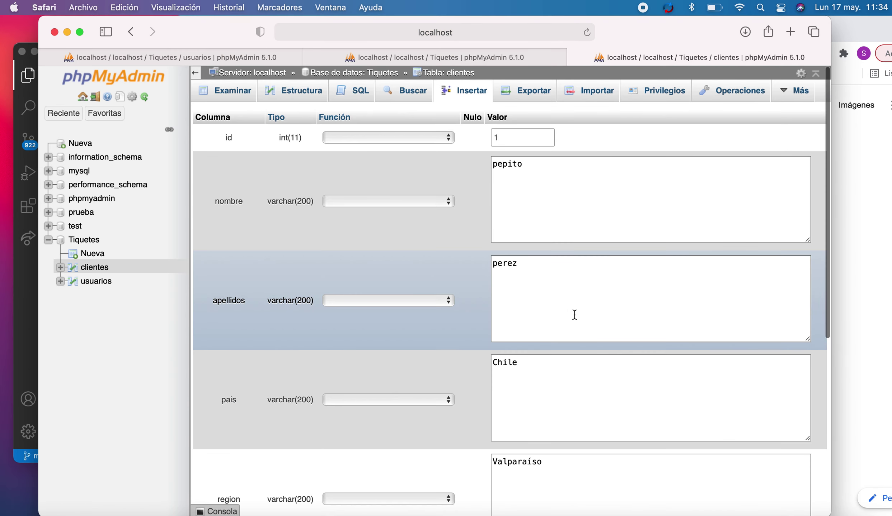
scroll(564, 310, "down", 8)
left_click(533, 285)
type("sand")
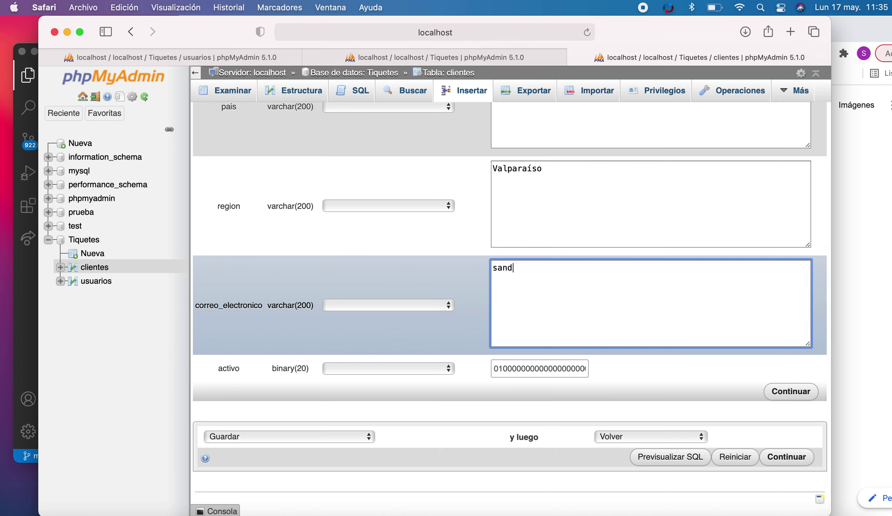
key("BackSpace")
key("BackSpace")
key("BackSpace")
key("BackSpace")
double_click(552, 369)
key("BackSpace")
type("1")
left_click(790, 391)
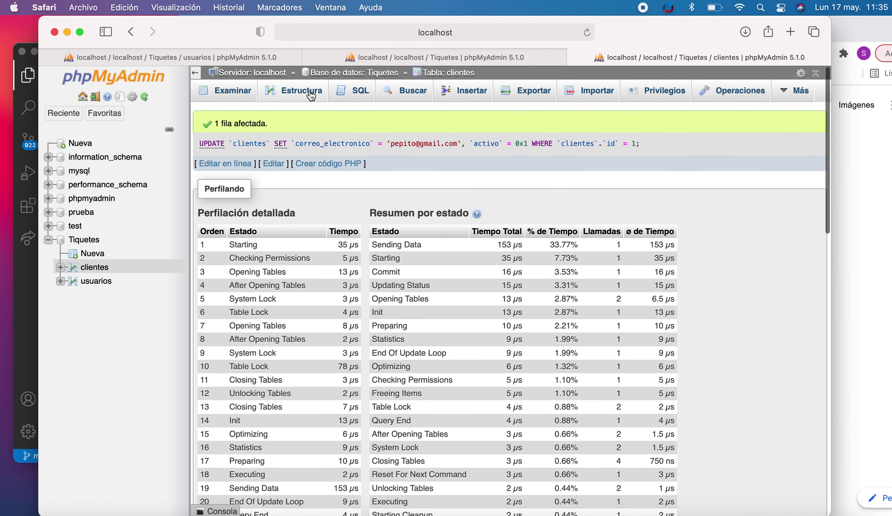
left_click(311, 96)
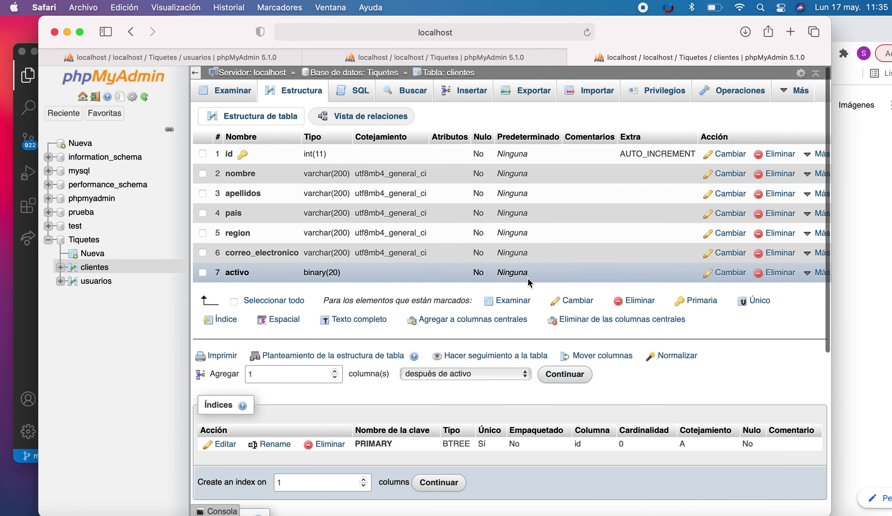
- Change the activo column's length from 20 to 1 and save
left_click(728, 273)
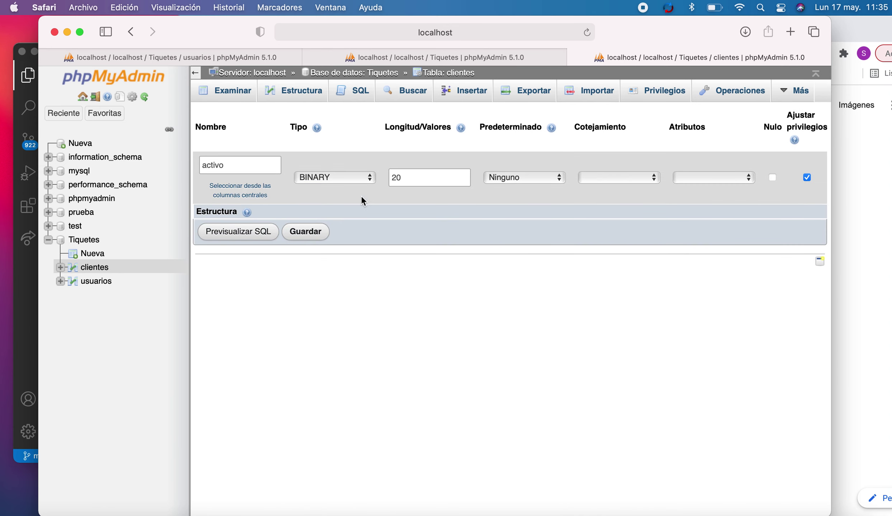
double_click(413, 179)
type("1")
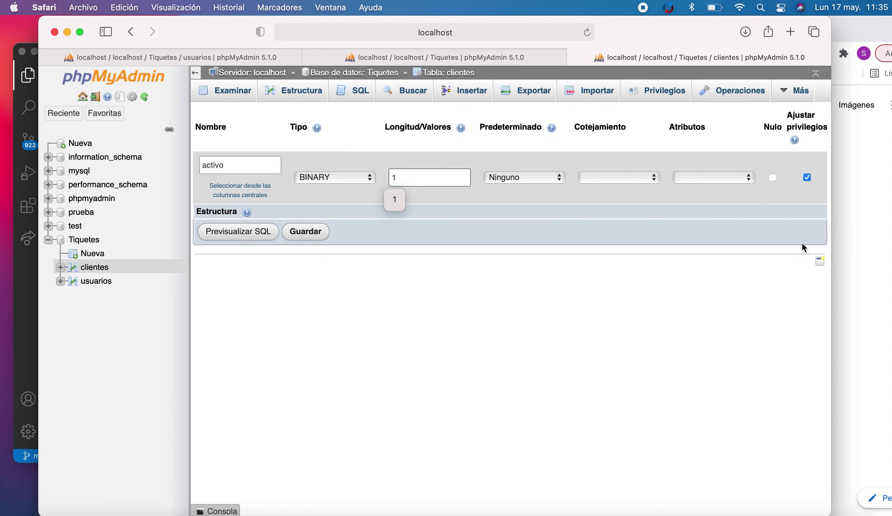
left_click(305, 232)
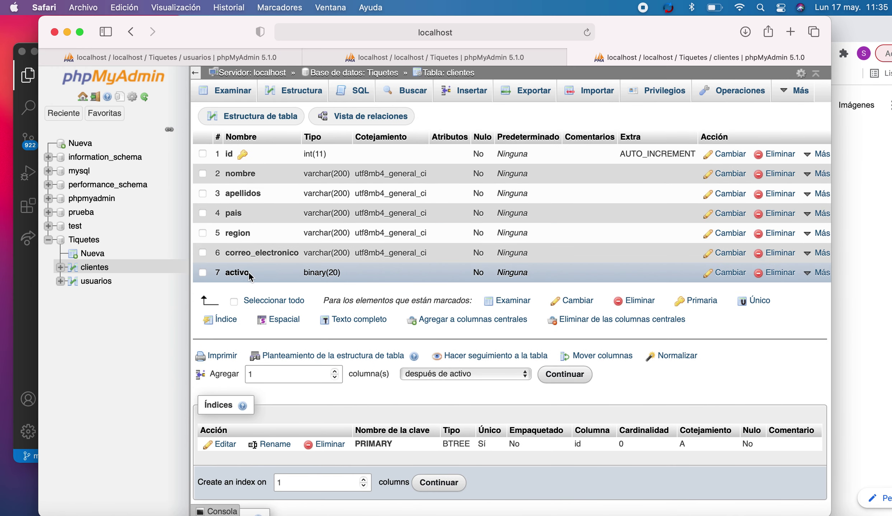
- Retry saving activo with an empty length and privilege adjustment turned off
left_click(728, 273)
left_click(408, 175)
double_click(408, 176)
left_click(807, 177)
left_click(422, 176)
key("super+a")
key("BackSpace")
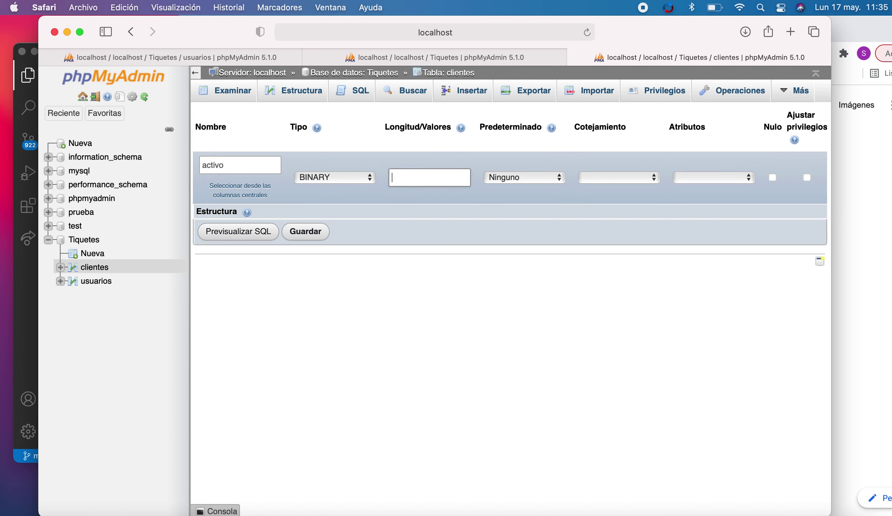
left_click(305, 232)
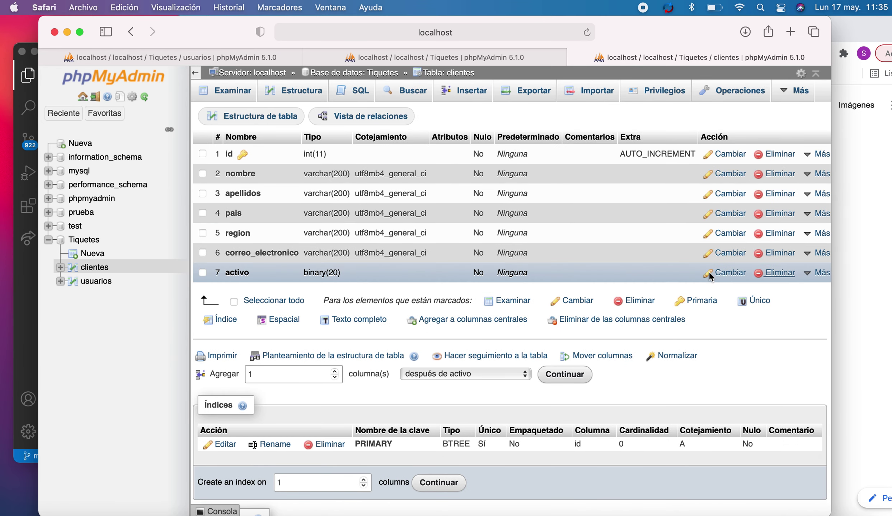
- Drop the activo column from clientes and confirm the deletion
left_click(777, 274)
left_click(446, 318)
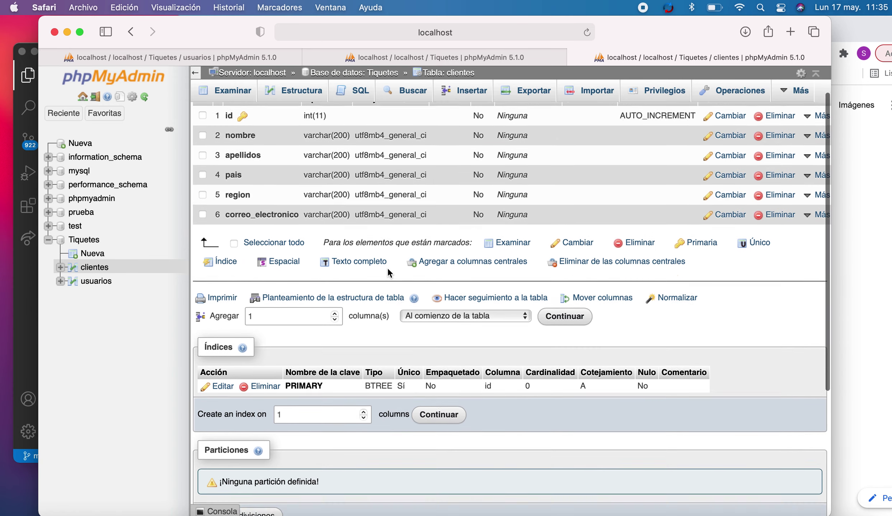
scroll(387, 272, "down", 3)
left_click(565, 295)
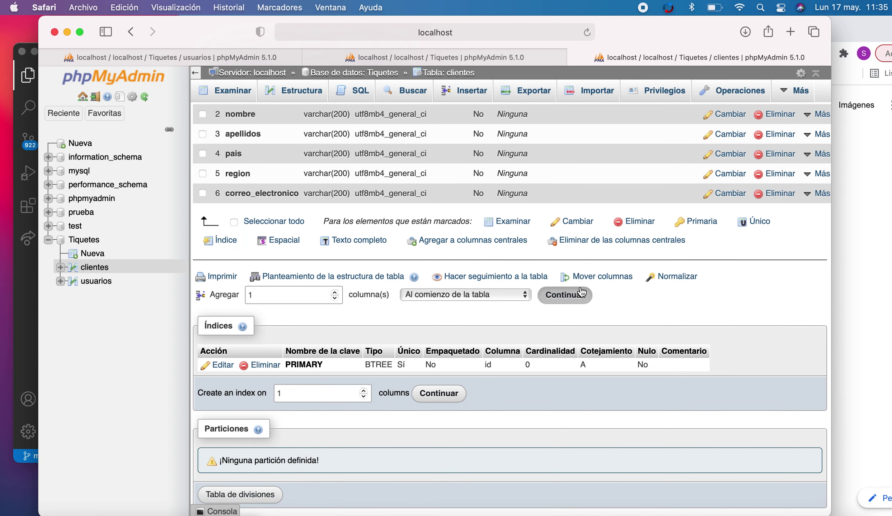
- Define a new column named activo with type BOOLEAN and try to save it
left_click(231, 167)
type("activo")
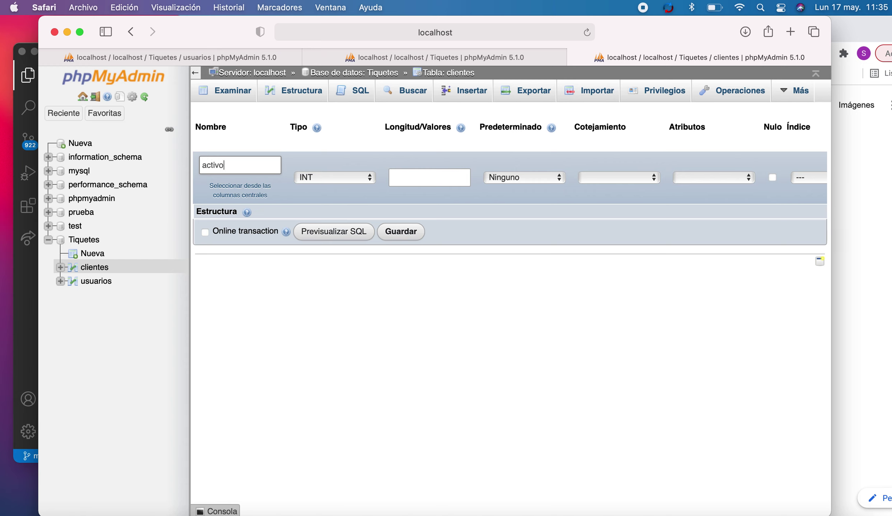
left_click(299, 175)
scroll(388, 312, "down", 5)
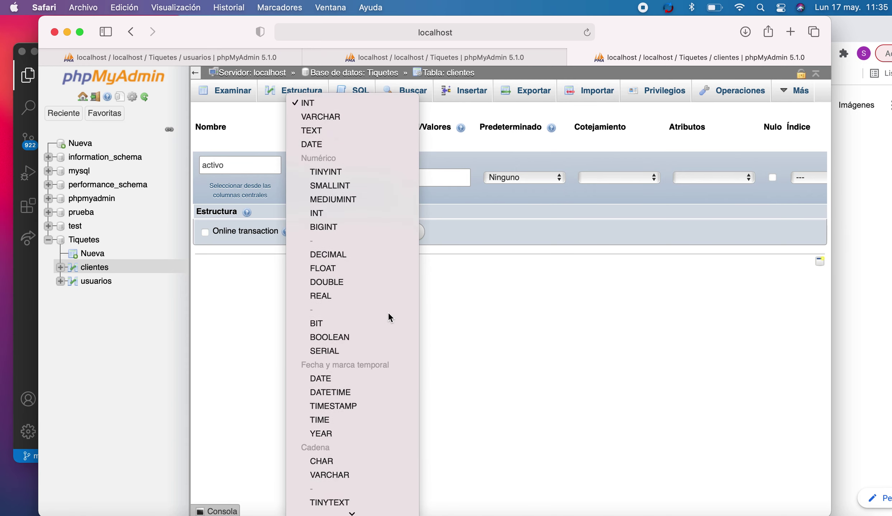
scroll(388, 312, "down", 3)
scroll(391, 347, "down", 2)
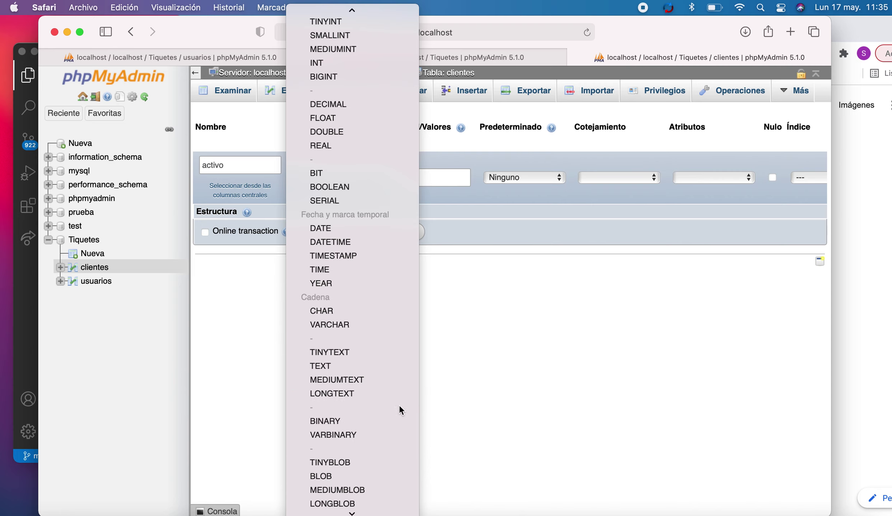
left_click(339, 187)
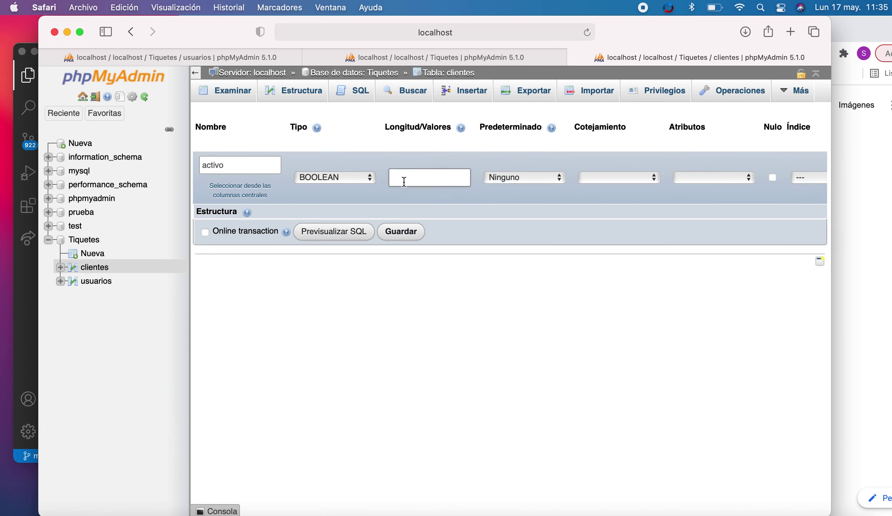
left_click(401, 232)
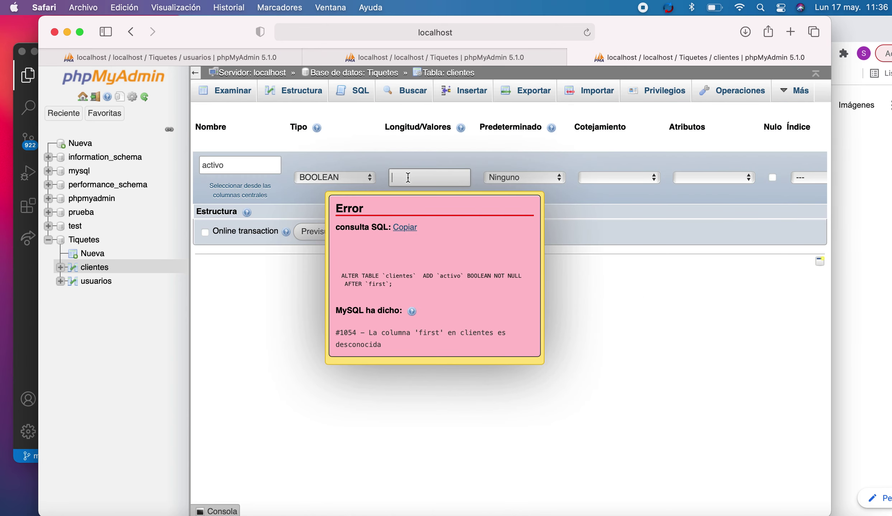
- Retry saving activo, then try length 'true' and clear it after the error
left_click(427, 227)
left_click(402, 232)
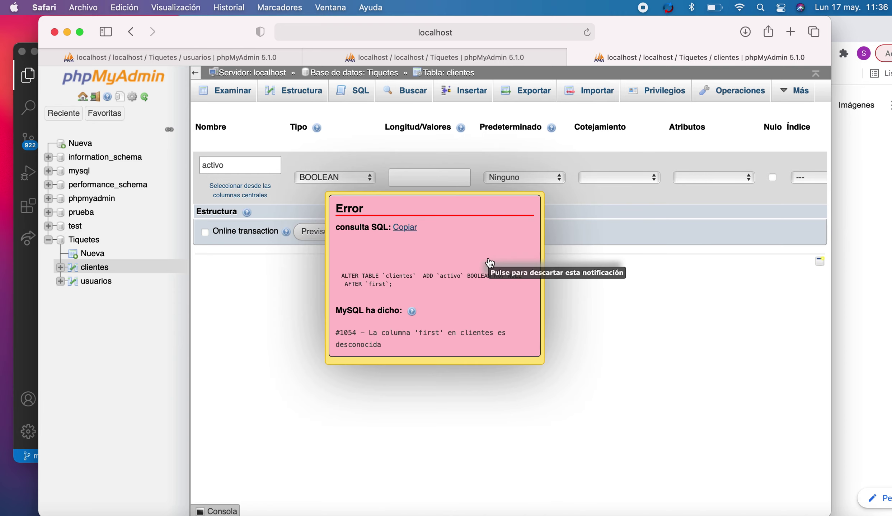
left_click(434, 276)
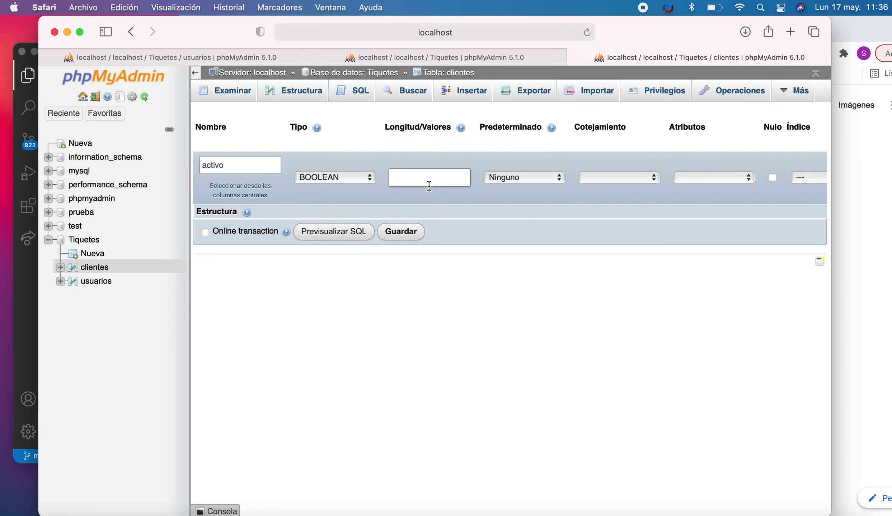
left_click(422, 187)
type("true")
left_click(420, 239)
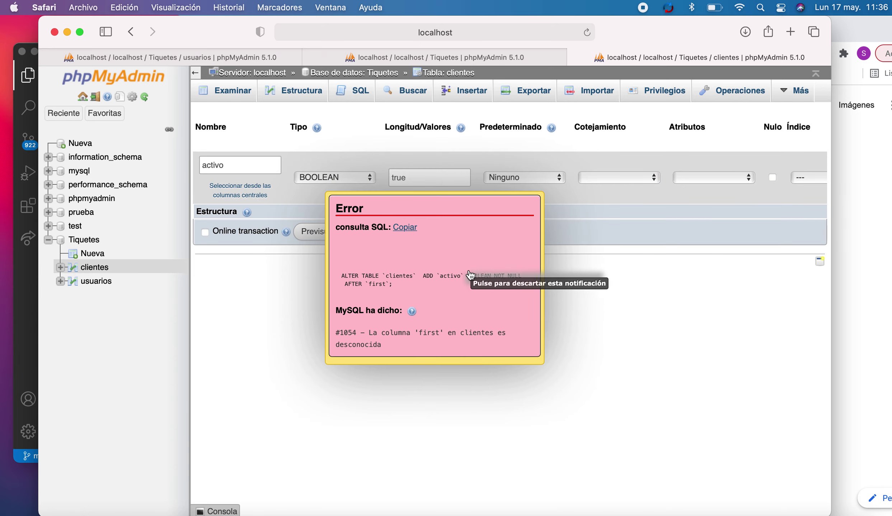
left_click(414, 265)
double_click(400, 177)
key("BackSpace")
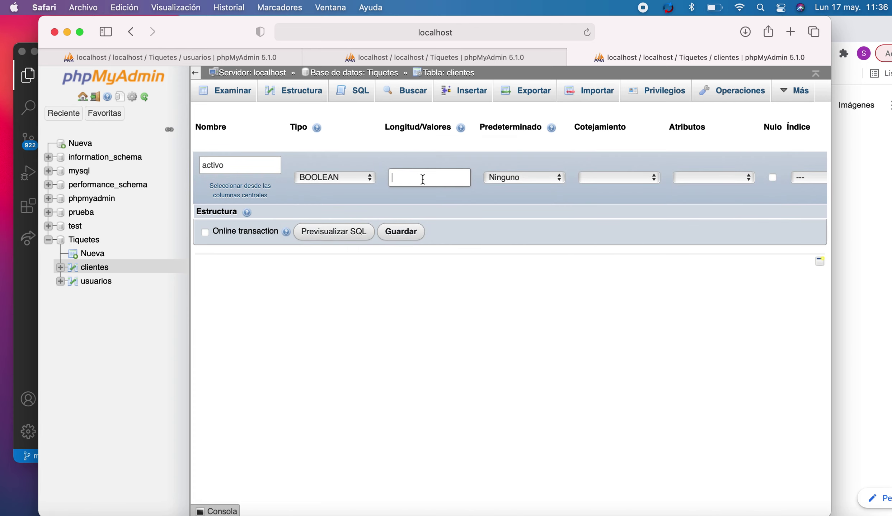
- Switch activo's type to TINYINT and retry saving, including with length 1
left_click(363, 177)
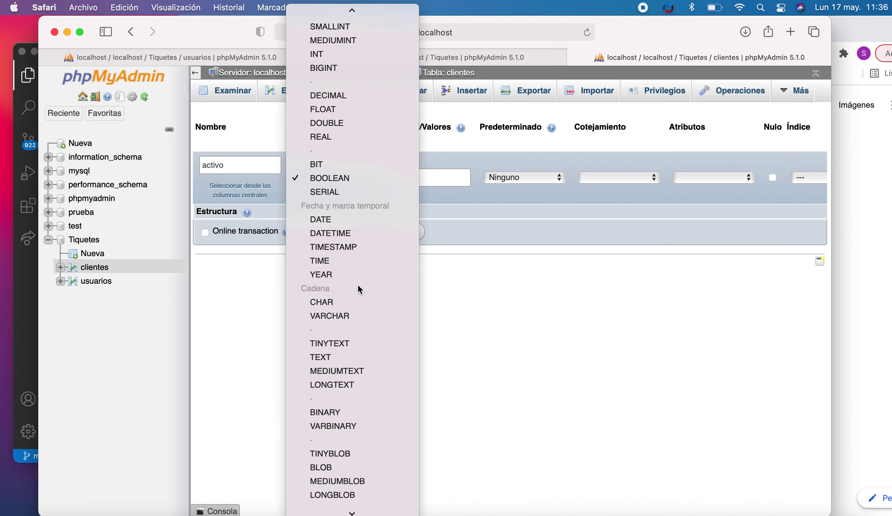
scroll(356, 322, "down", 5)
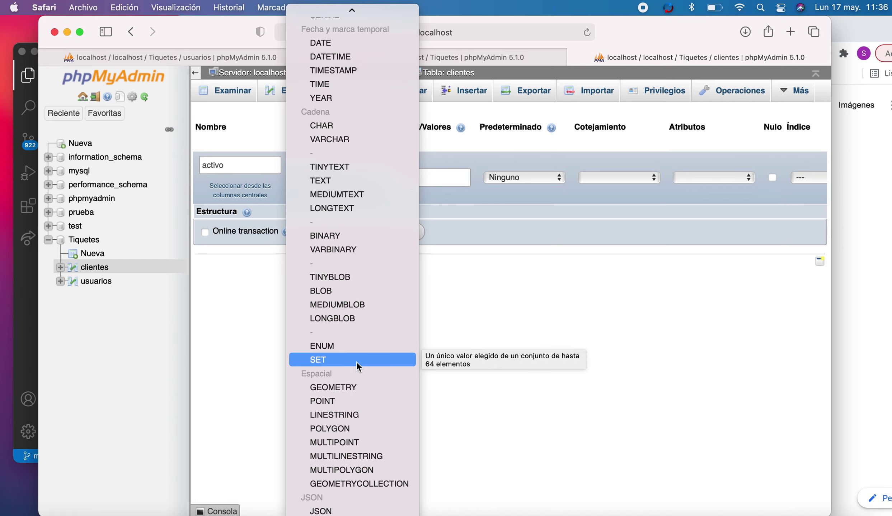
scroll(356, 362, "up", 7)
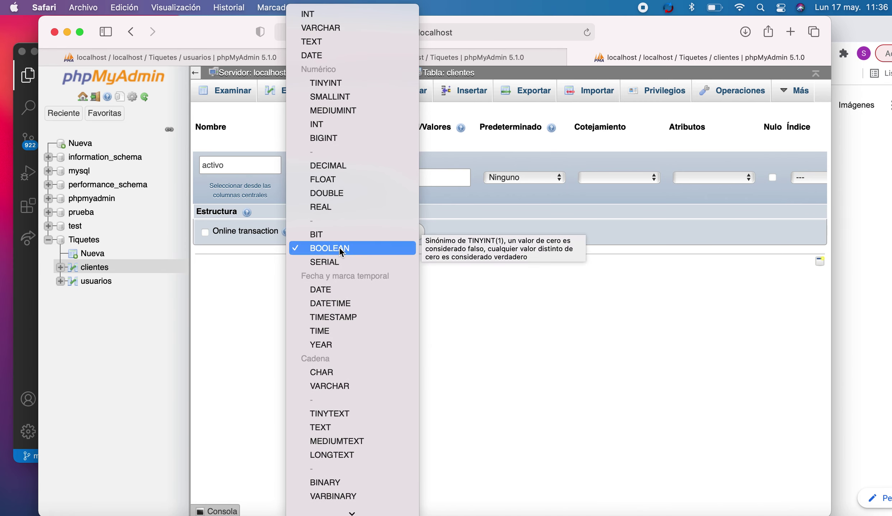
left_click(338, 83)
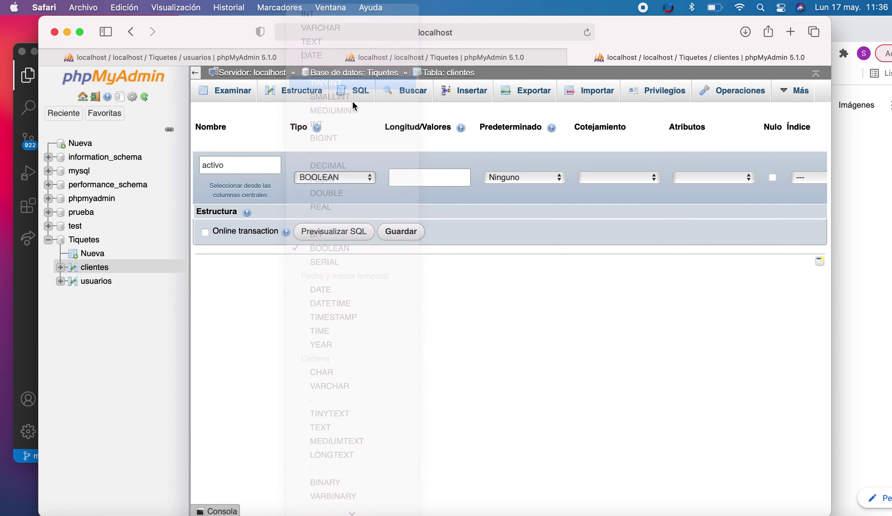
left_click(401, 232)
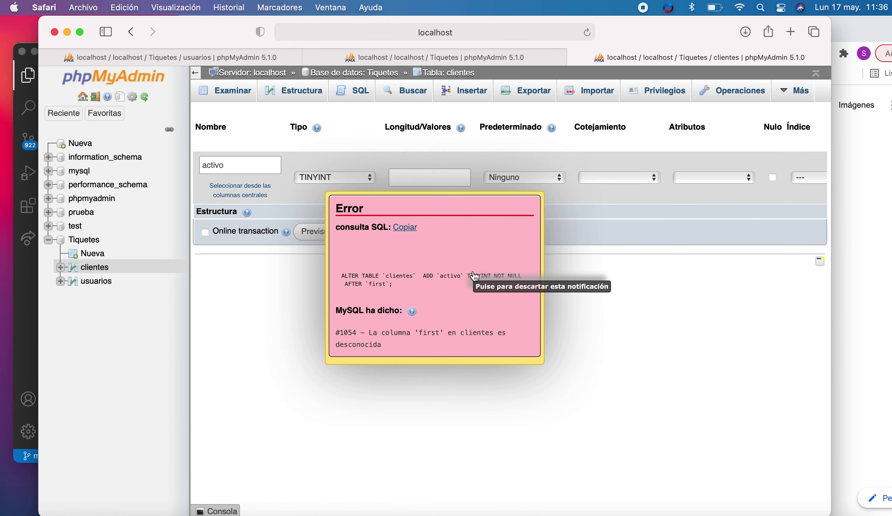
left_click(475, 276)
left_click(407, 178)
type("1")
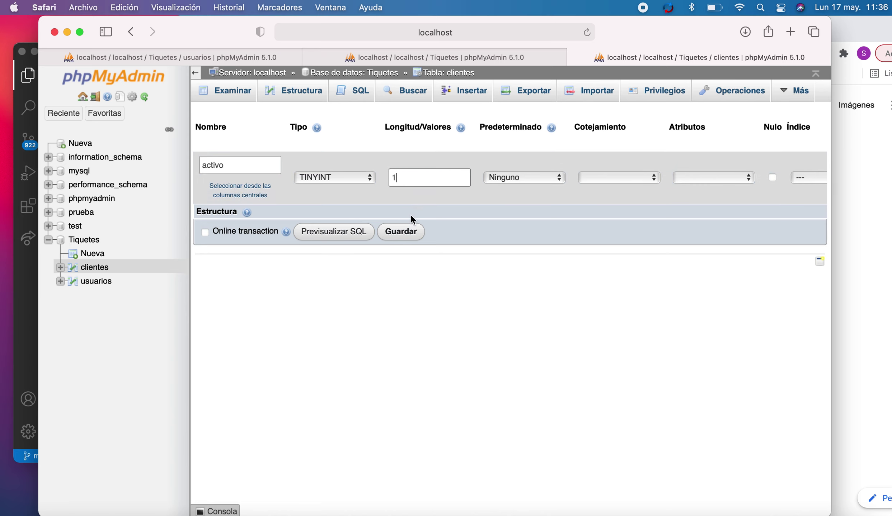
left_click(401, 232)
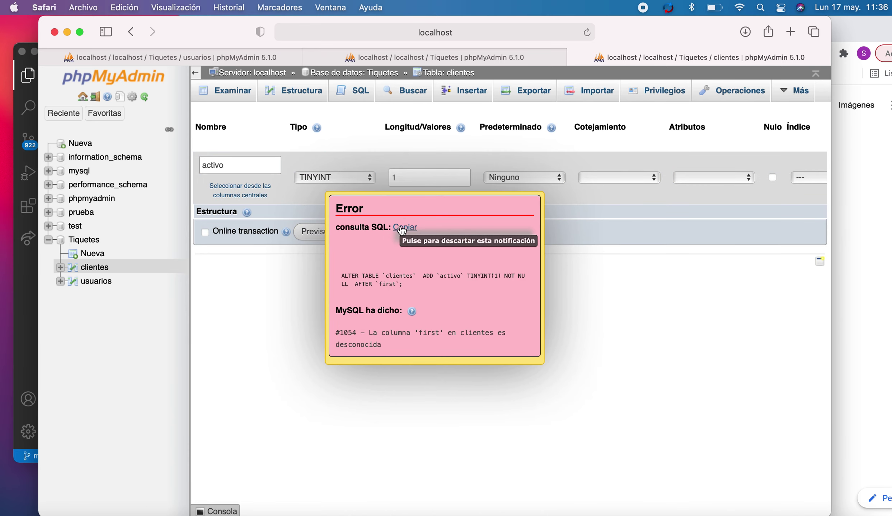
left_click(401, 230)
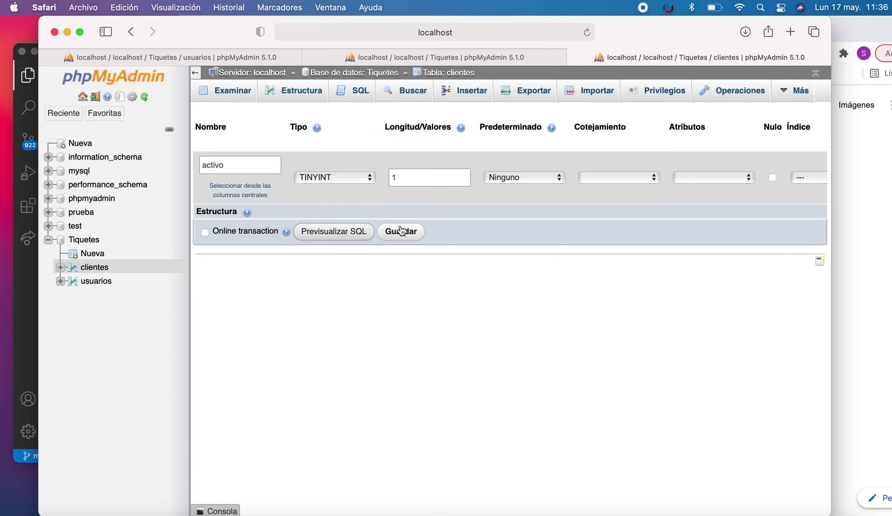
- Toggle the default to NULL and back to Ninguno, then retry saving with lengths 0 and 2
left_click(539, 177)
left_click(496, 201)
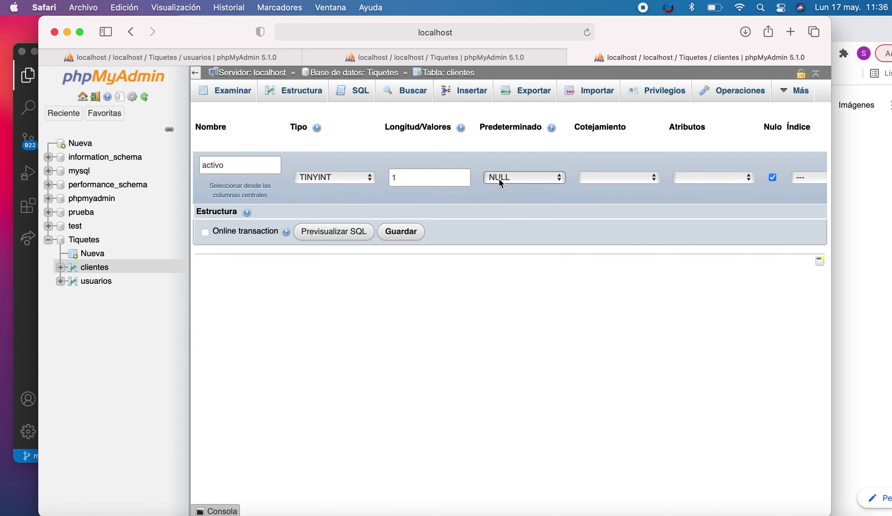
left_click(498, 180)
left_click(502, 149)
left_click(427, 182)
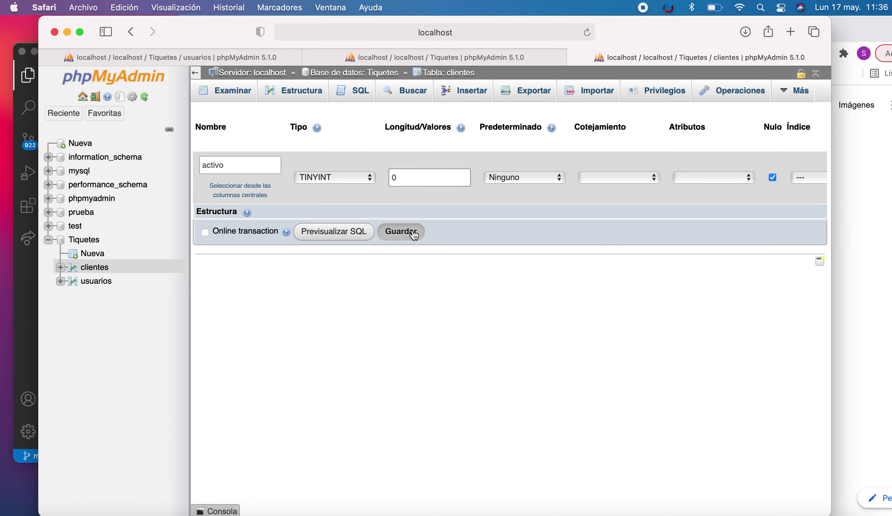
left_click(401, 232)
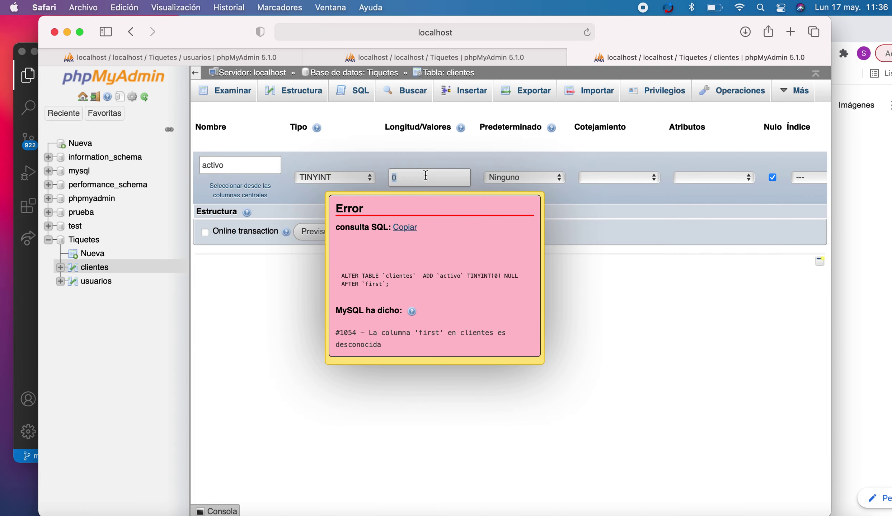
type("2")
left_click(400, 231)
left_click(400, 233)
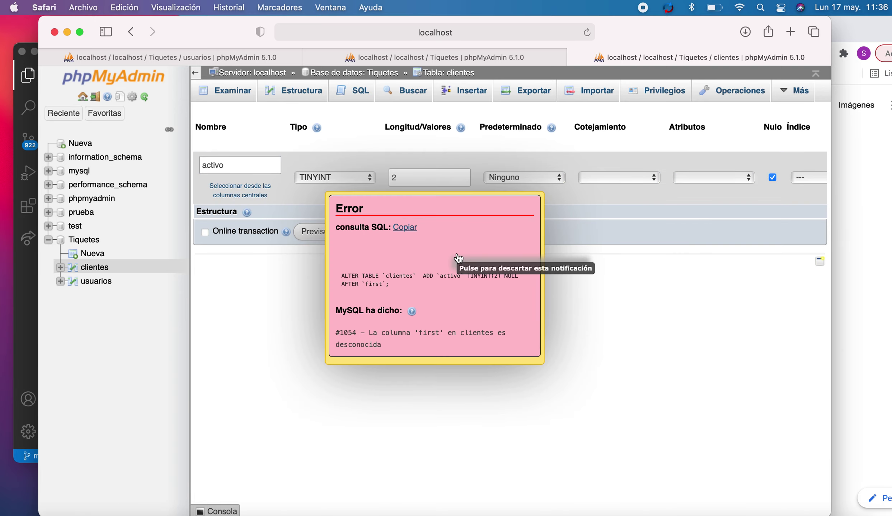
left_click(460, 258)
left_click(402, 232)
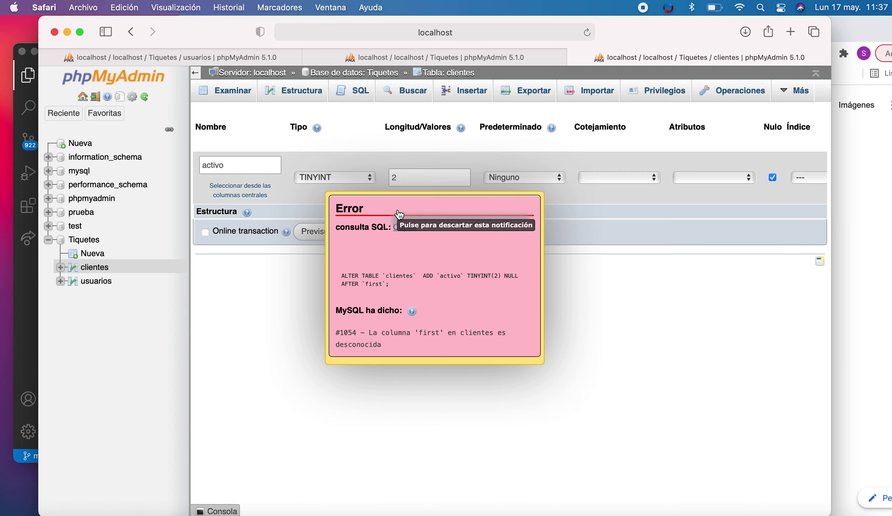
left_click(461, 236)
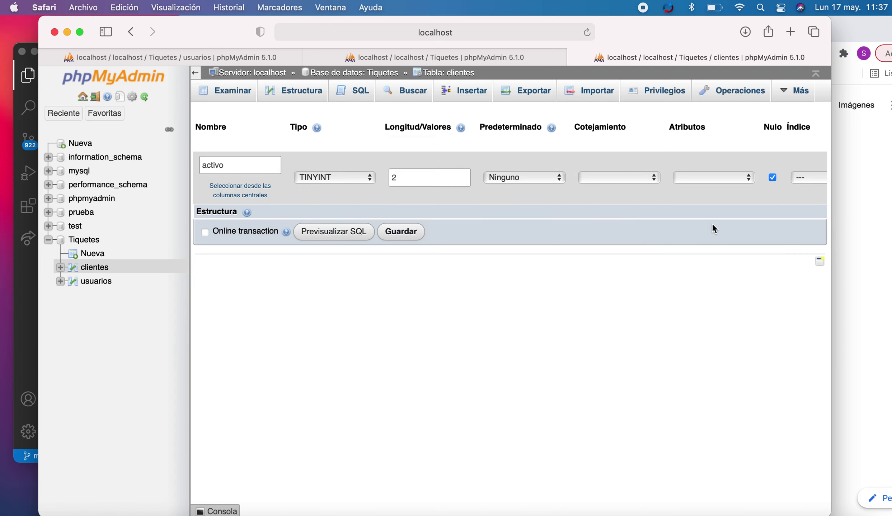
left_click(717, 176)
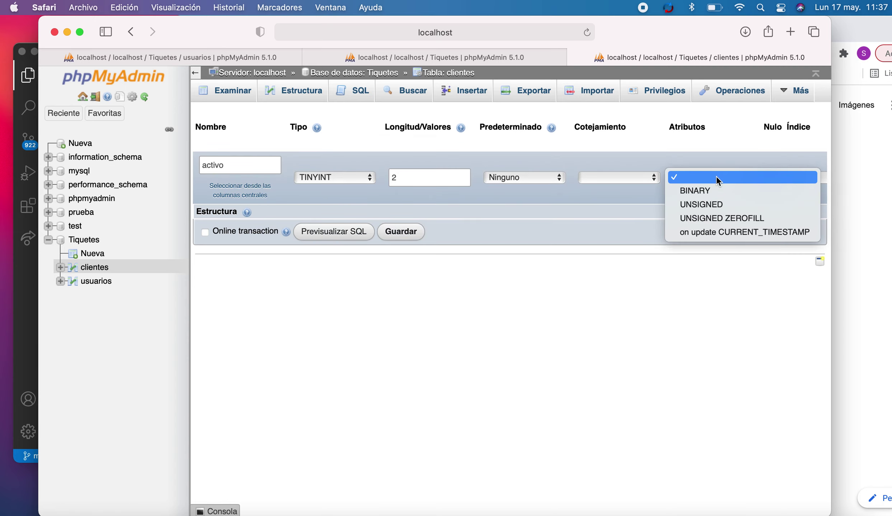
- Retry saving the TINYINT activo column with length 20, then return to the clientes structure page
left_click(595, 214)
double_click(396, 177)
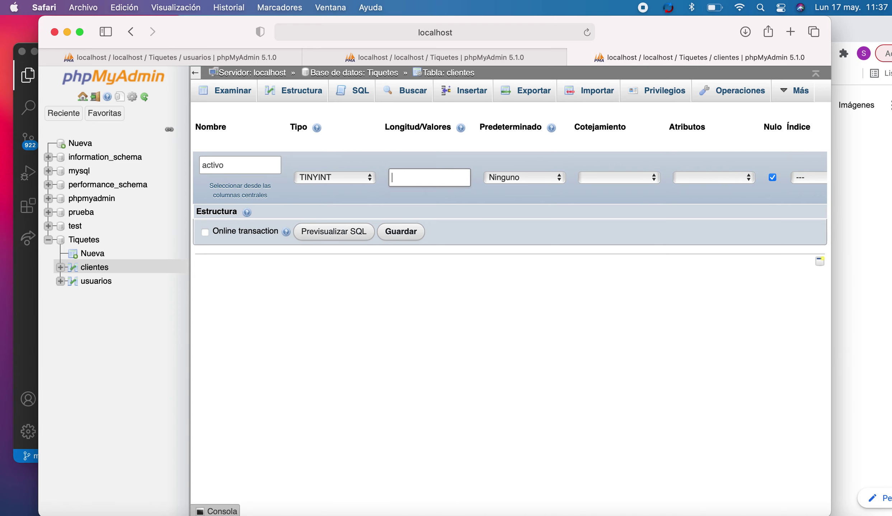
left_click(330, 178)
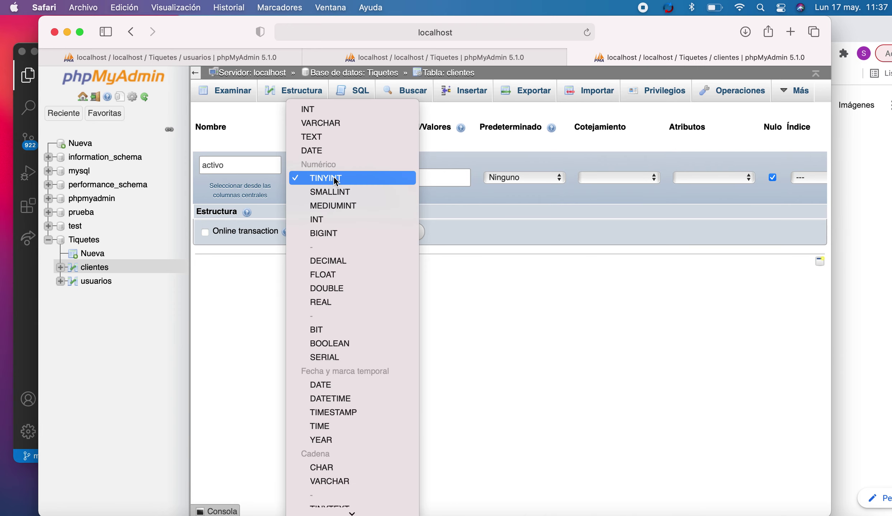
left_click(335, 179)
left_click(425, 175)
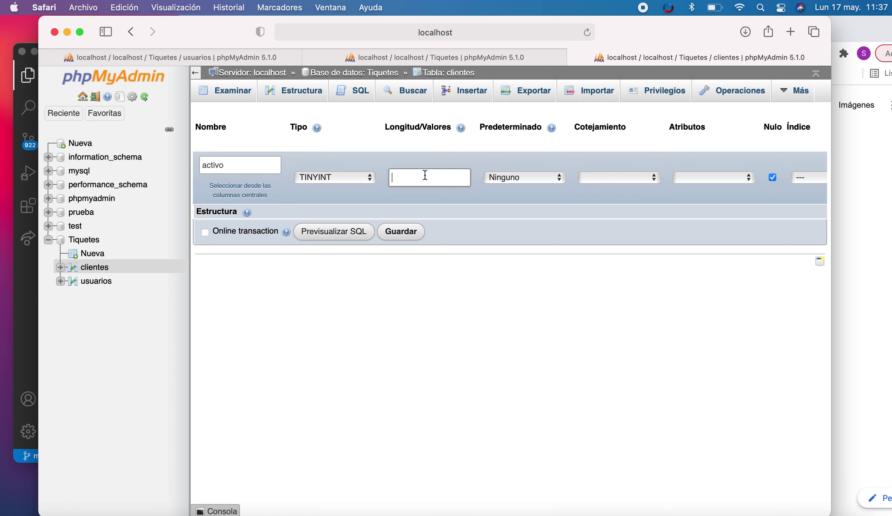
left_click(400, 232)
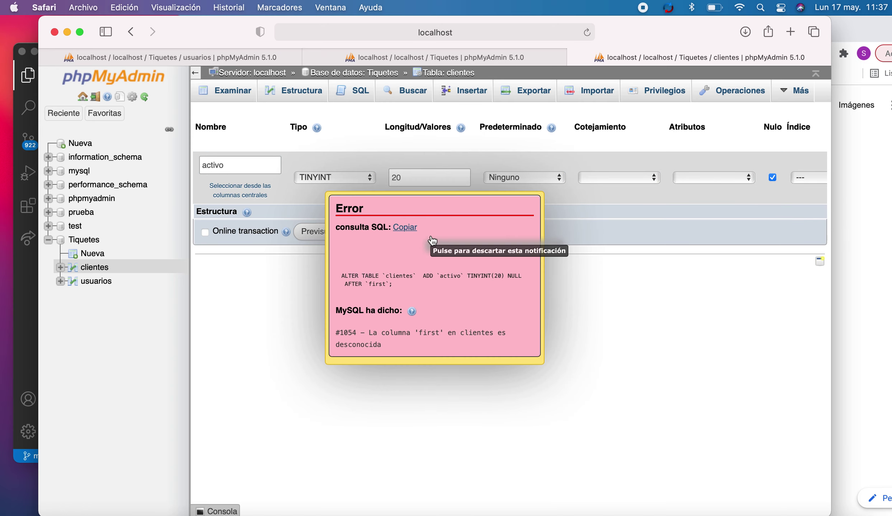
left_click(409, 230)
left_click(360, 178)
left_click(428, 192)
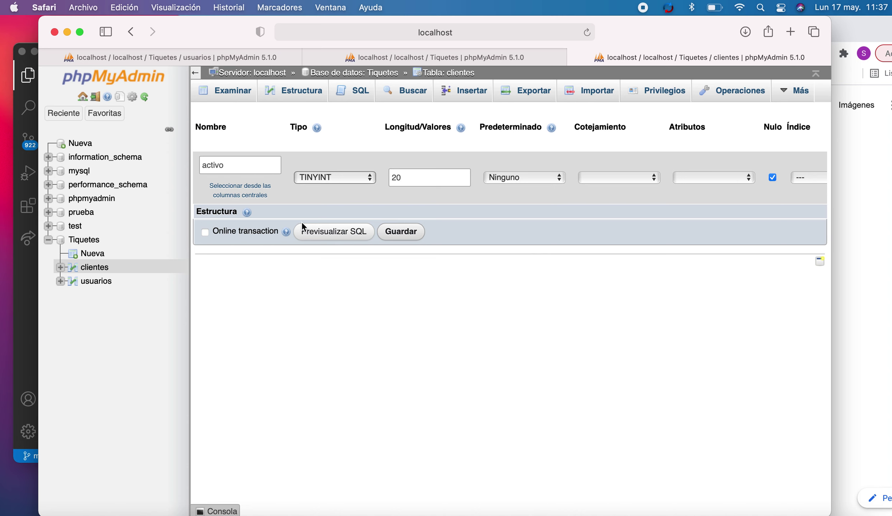
left_click(311, 89)
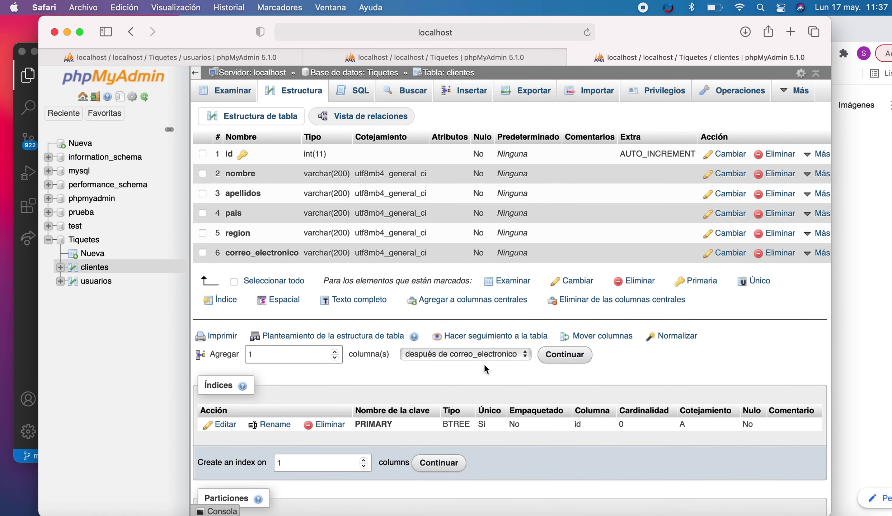
- Add an activo INT column with length 1 after correo_electronico and save it
left_click(552, 357)
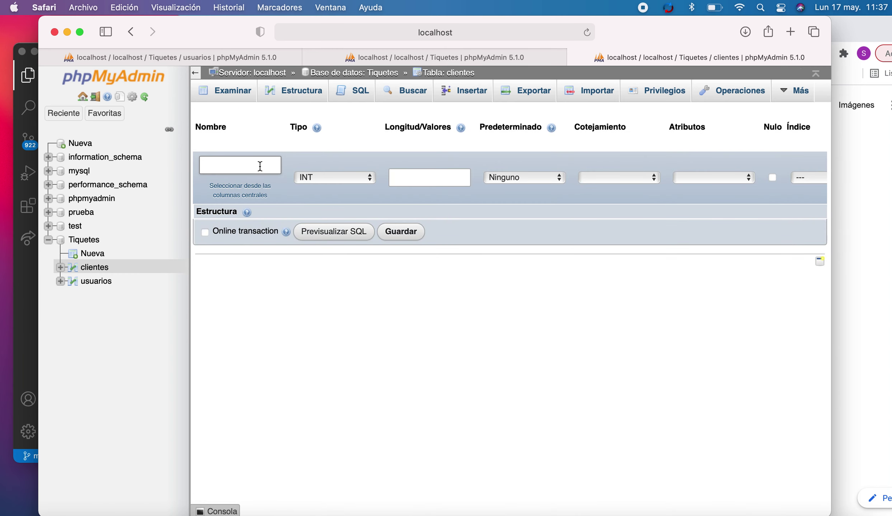
left_click(328, 177)
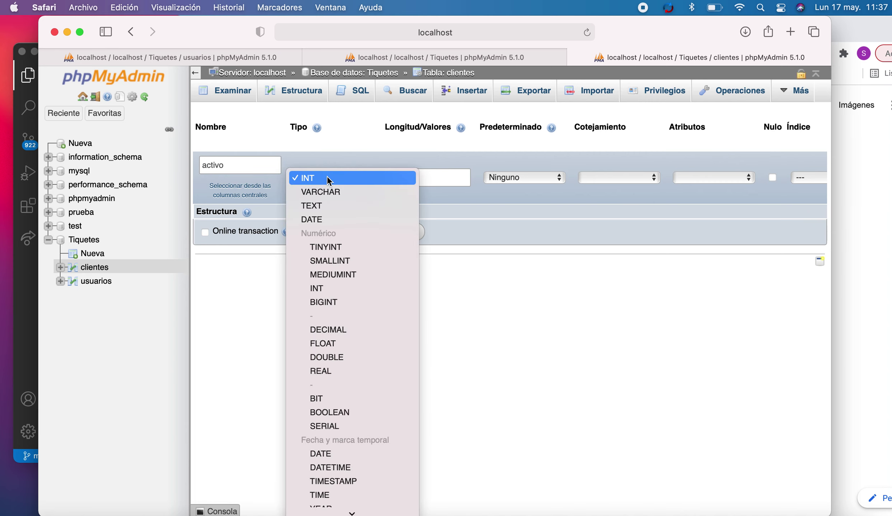
left_click(422, 176)
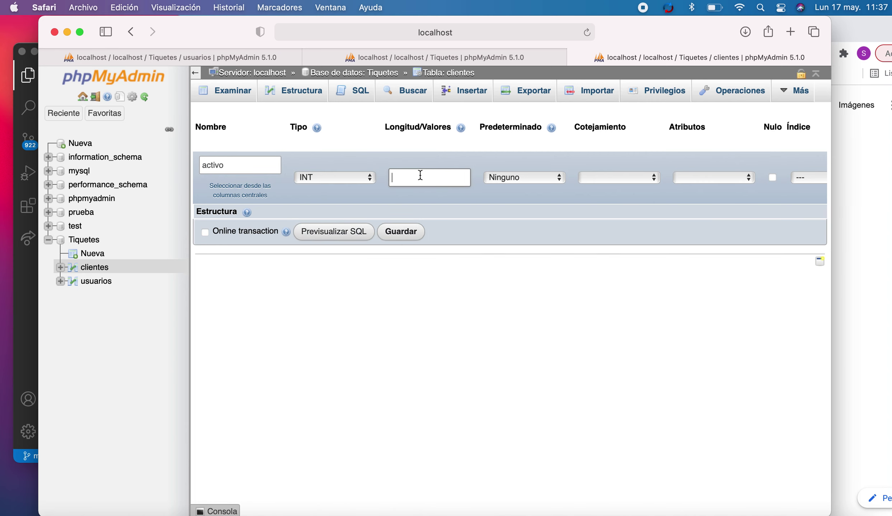
left_click(432, 179)
type("1")
left_click(402, 232)
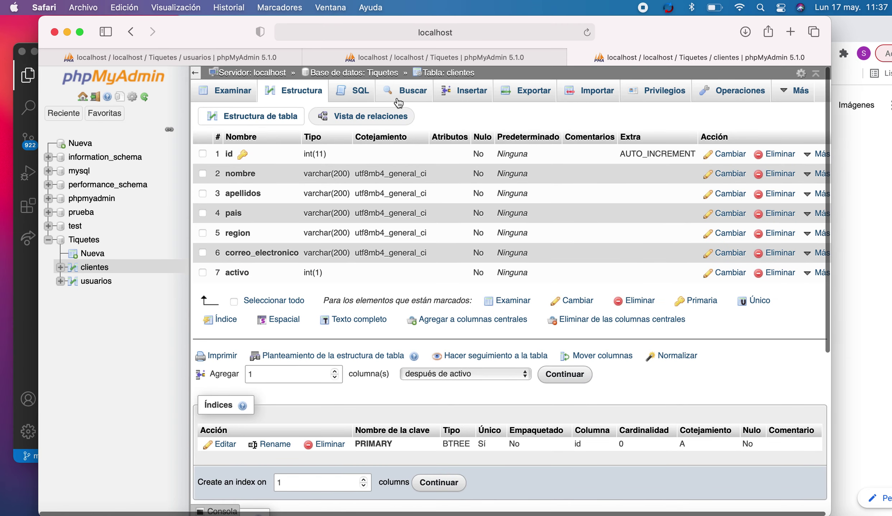
- Open the PRIMARY index editor for clientes and close it without changes
scroll(412, 235, "down", 7)
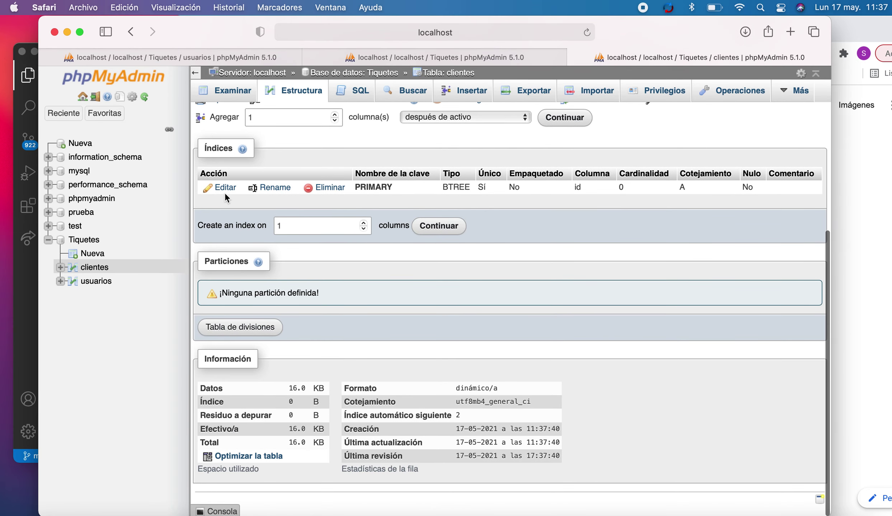
left_click(223, 191)
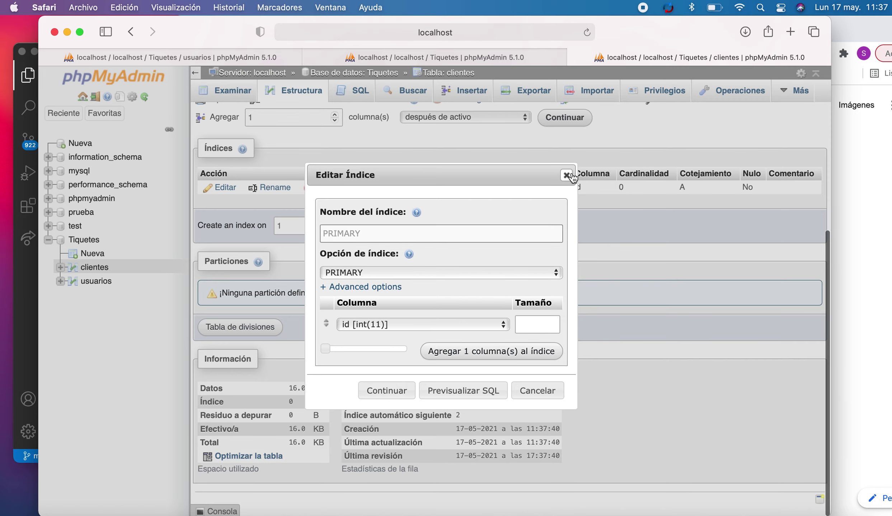
left_click(566, 176)
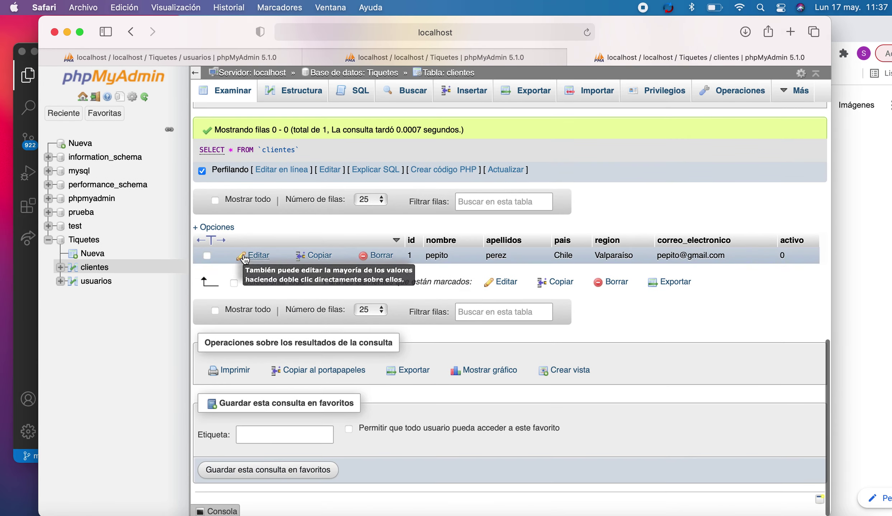
- Edit the only clientes row, changing activo from 0 to 1, and save it
left_click(245, 258)
scroll(478, 279, "down", 7)
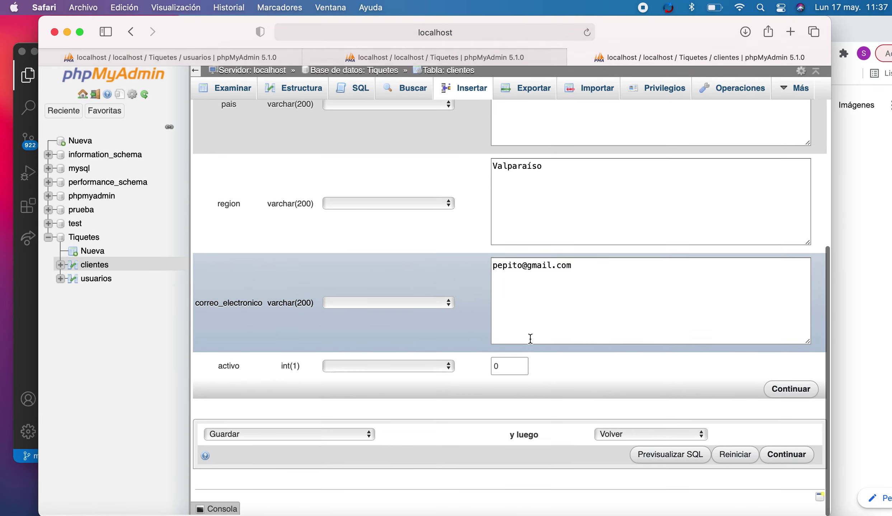
double_click(514, 365)
type("1")
left_click(774, 389)
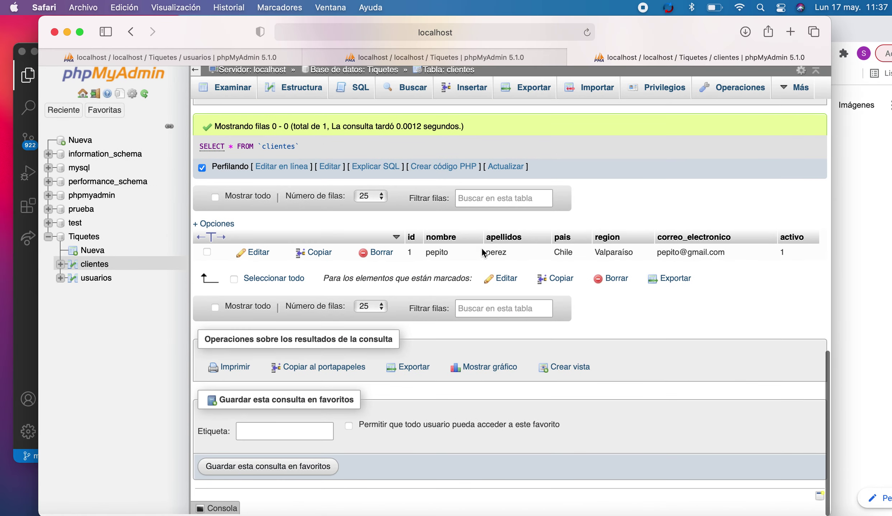
scroll(347, 180, "up", 10)
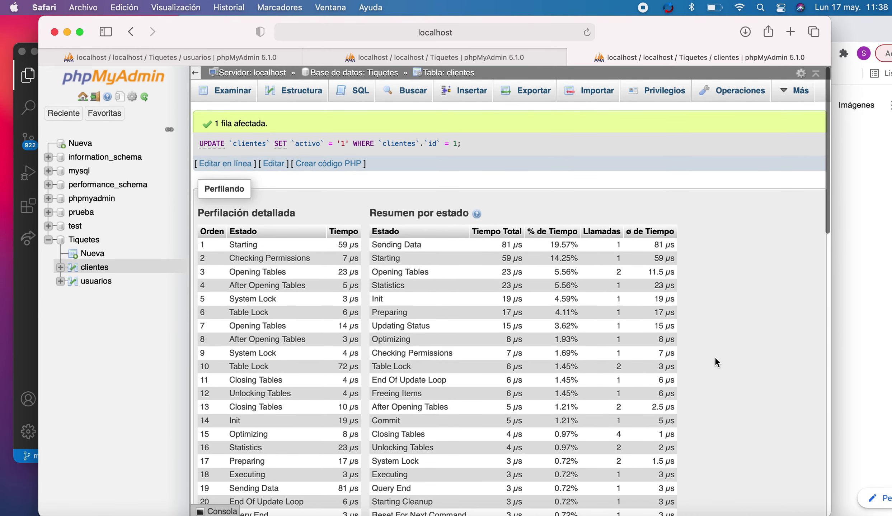
left_click(669, 513)
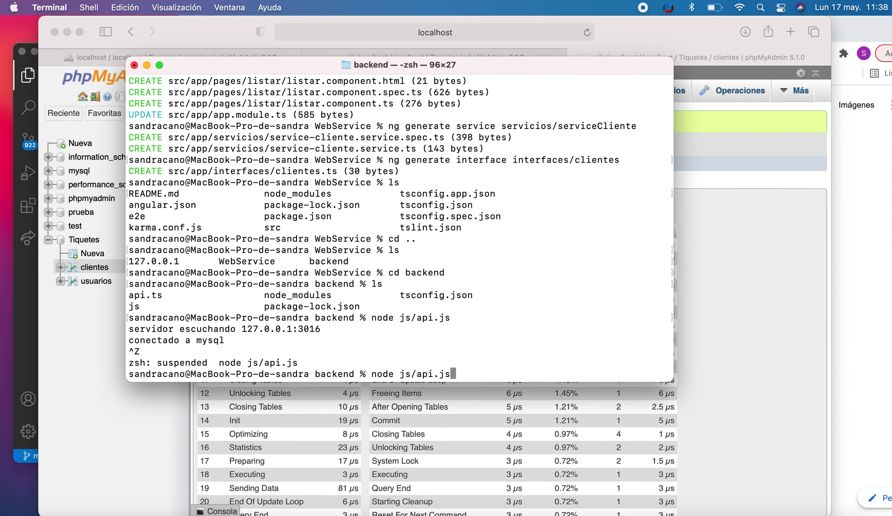
- Rerun node js/api.js in Terminal and review the EADDRINUSE error for port 3016
key("Return")
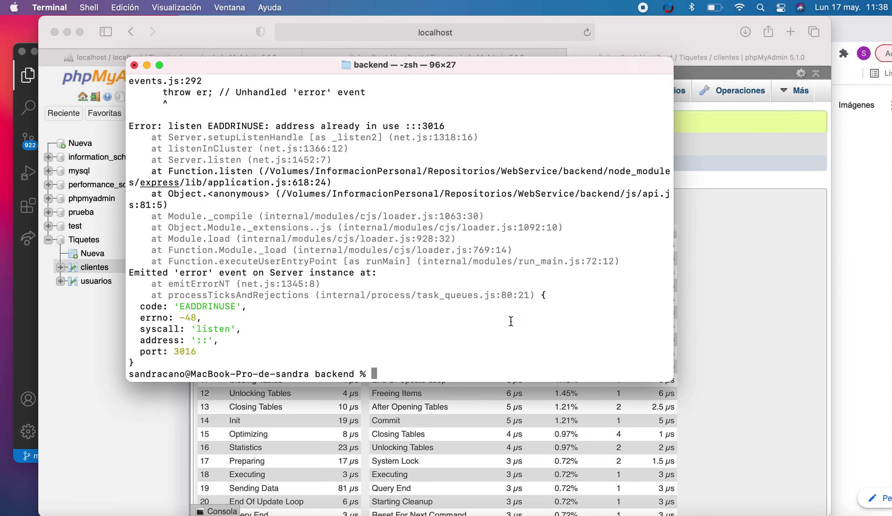
scroll(510, 321, "up", 2)
scroll(511, 321, "up", 1)
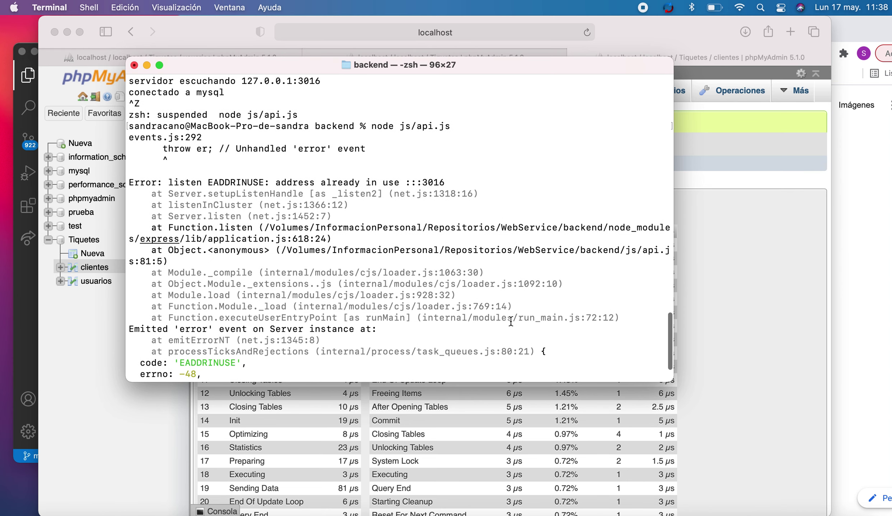
scroll(511, 321, "down", 2)
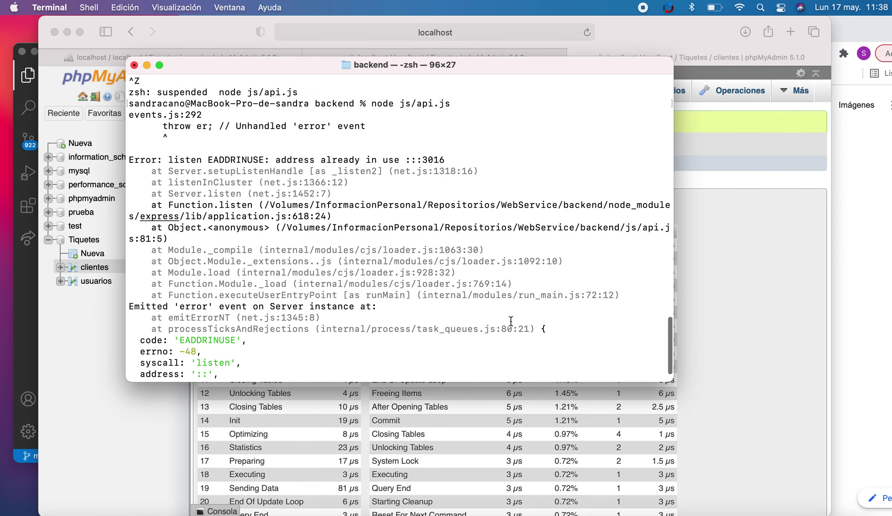
- Go back to api.ts in Visual Studio Code at the port setting line
left_click(731, 323)
left_click(825, 511)
scroll(500, 239, "up", 2)
scroll(499, 238, "up", 10)
left_click(505, 272)
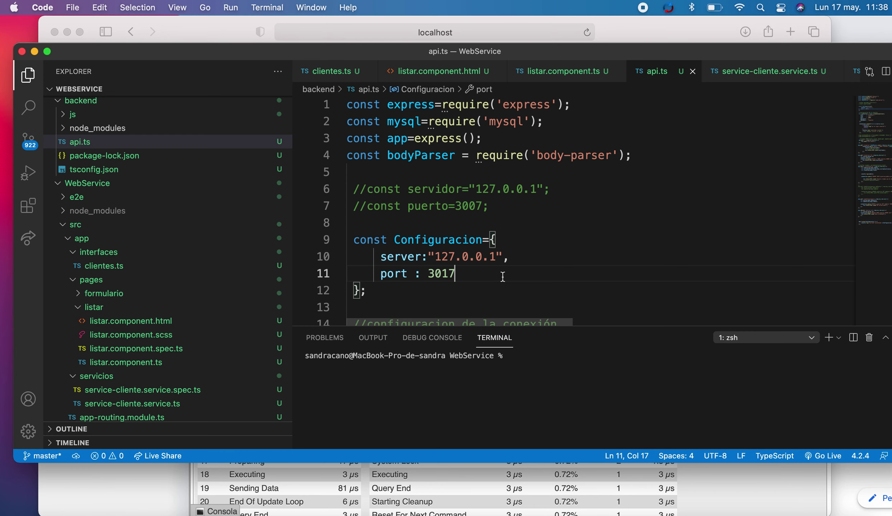
- Add and then remove a blank line after the configuration object in api.ts
left_click(500, 289)
key("Return")
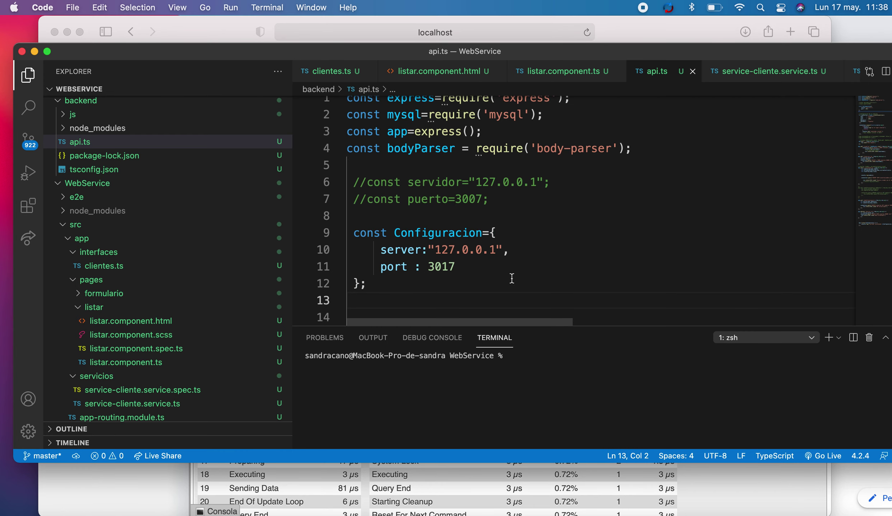
left_click(651, 508)
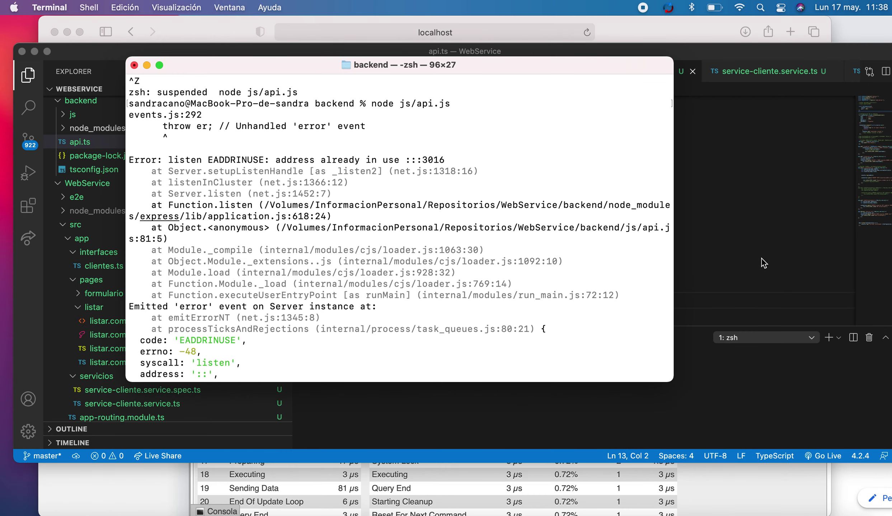
left_click(764, 263)
key("BackSpace")
key("BackSpace")
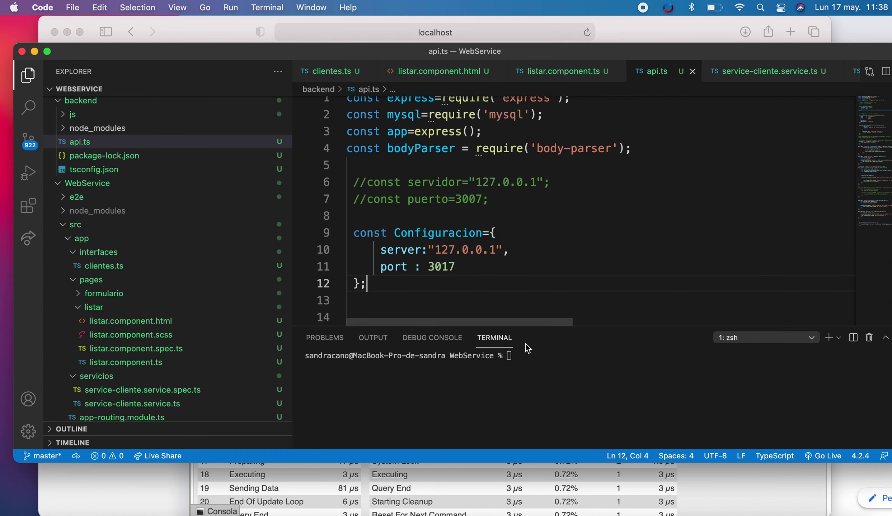
- In the integrated terminal, list files, cd into backend, and start the TypeScript compiler in watch mode
left_click(525, 359)
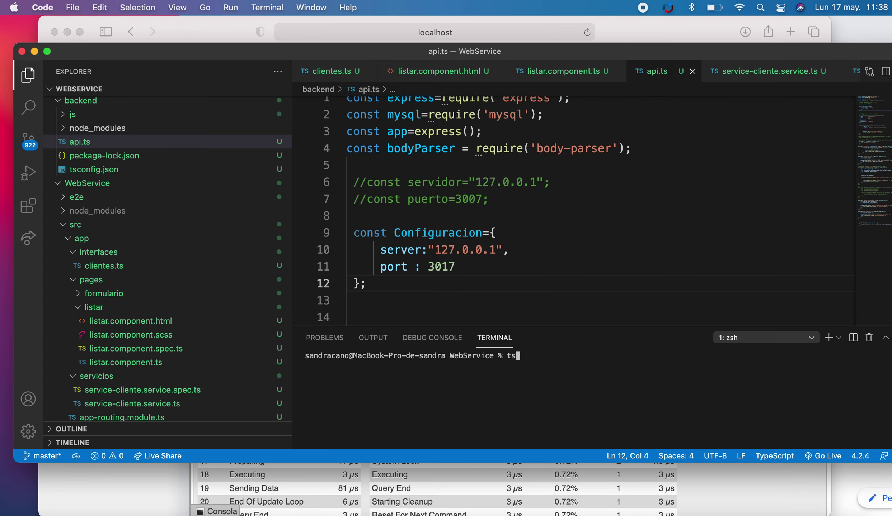
type("ls")
key("Return")
type("cd backend")
key("Return")
type("ls")
key("Return")
type("csc ")
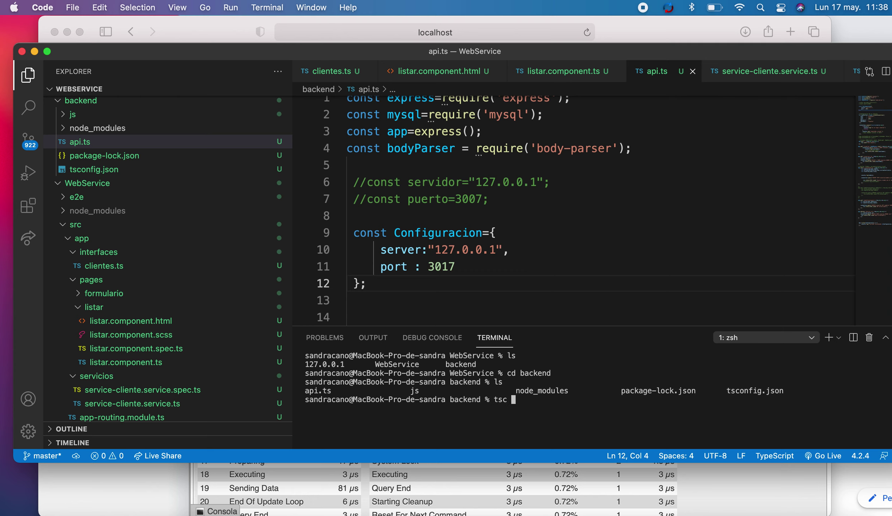
type("--watch")
key("Return")
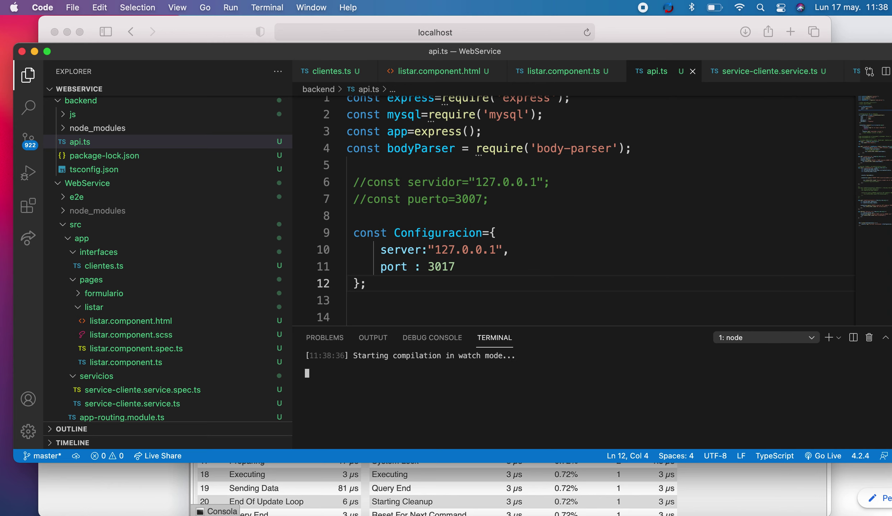
- Save api.ts to trigger recompilation, then open the compiled js/api.js
left_click(495, 285)
key("Return")
key("cmd+s")
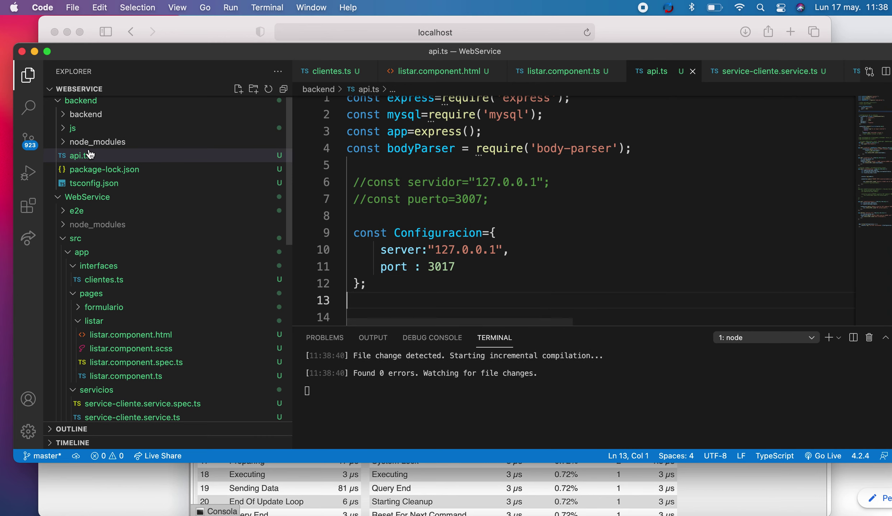
left_click(82, 131)
left_click(83, 142)
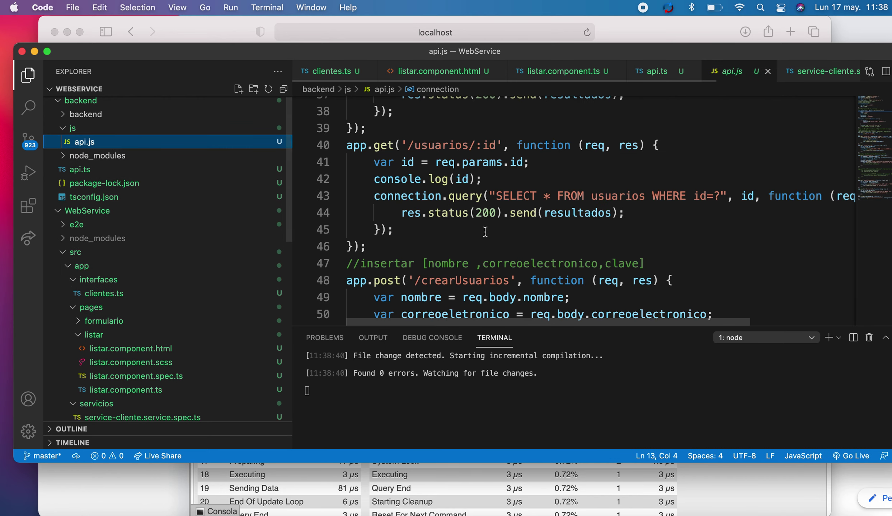
left_click(483, 230)
scroll(484, 229, "down", 2)
scroll(483, 229, "up", 15)
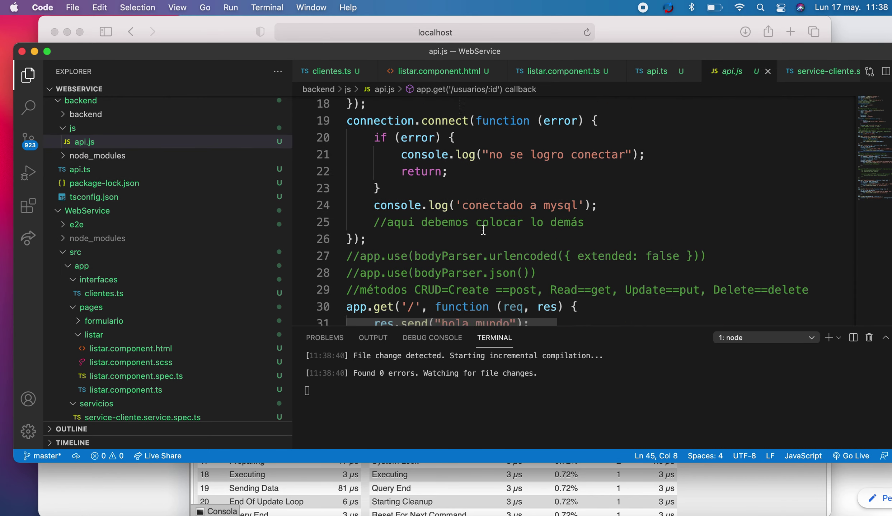